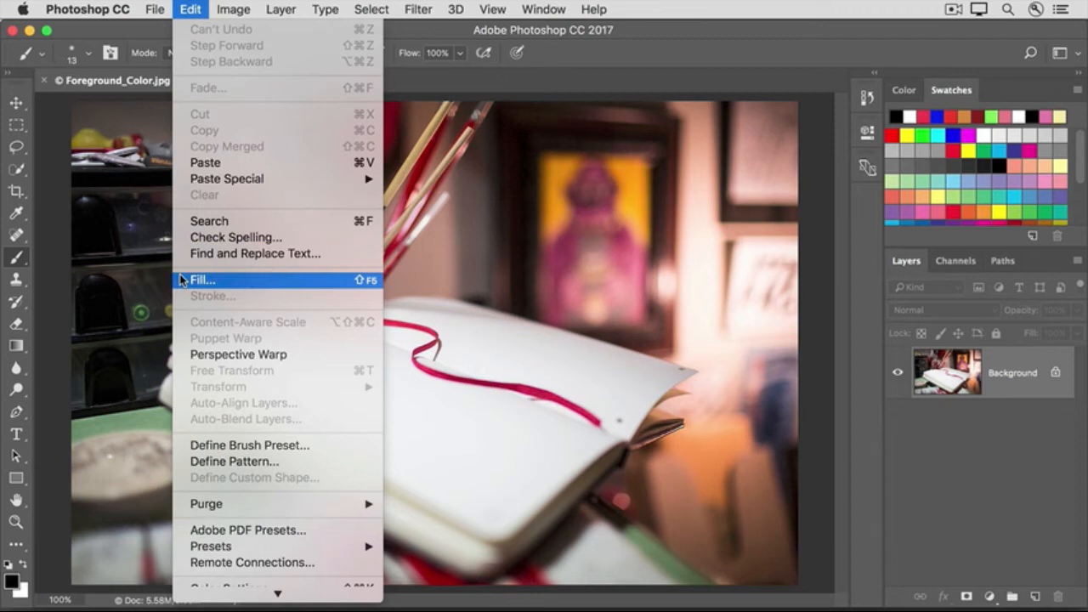
# Step: Sample the orange of the framed picture as the foreground color and brush a squiggle onto the notebook's left page
pyautogui.click(52, 289)
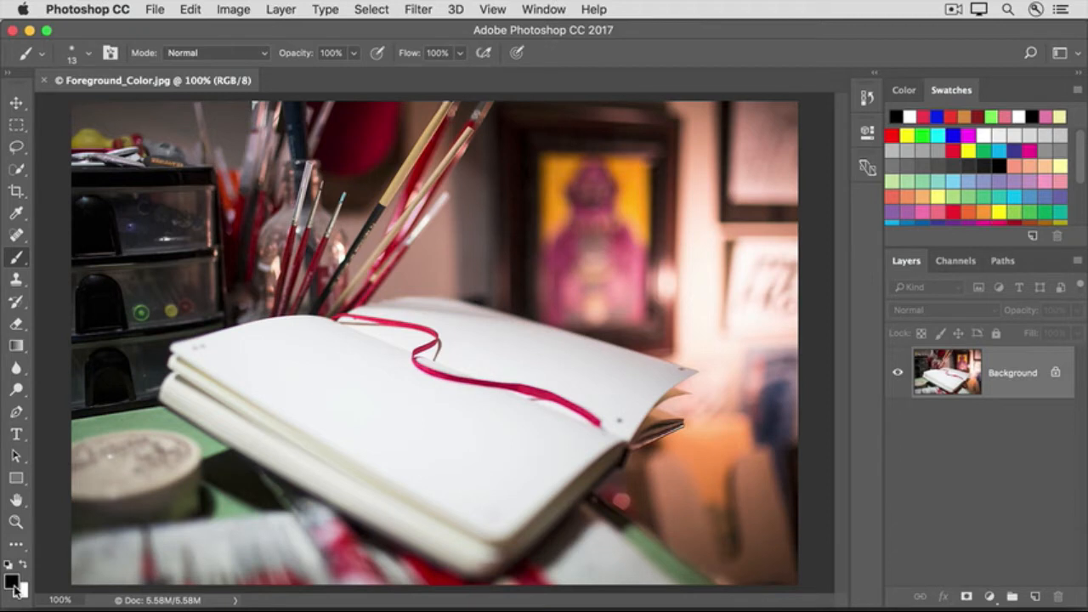
pyautogui.click(17, 214)
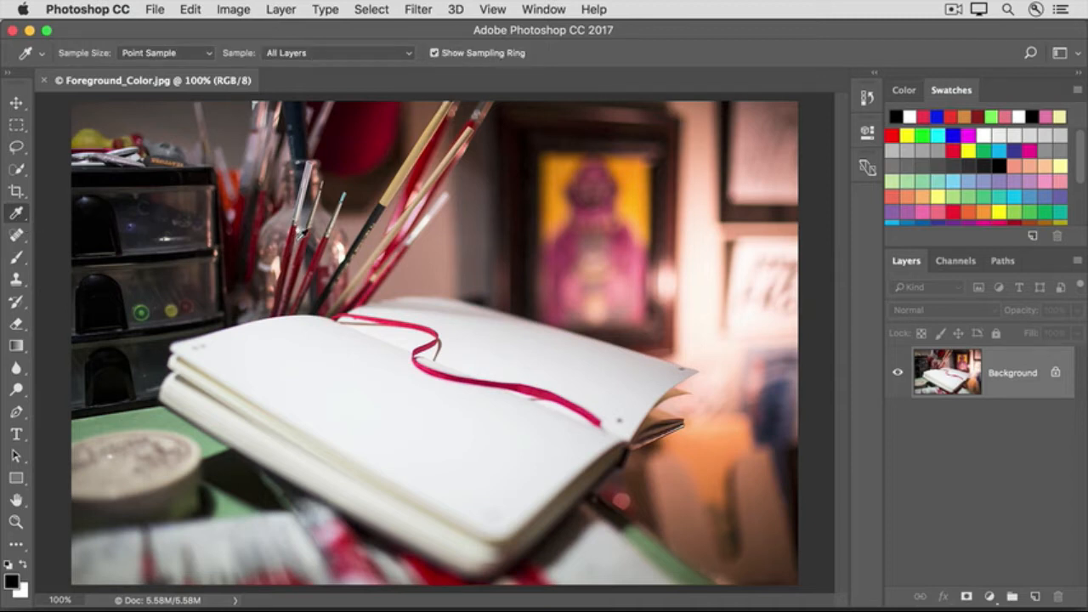
pyautogui.click(558, 210)
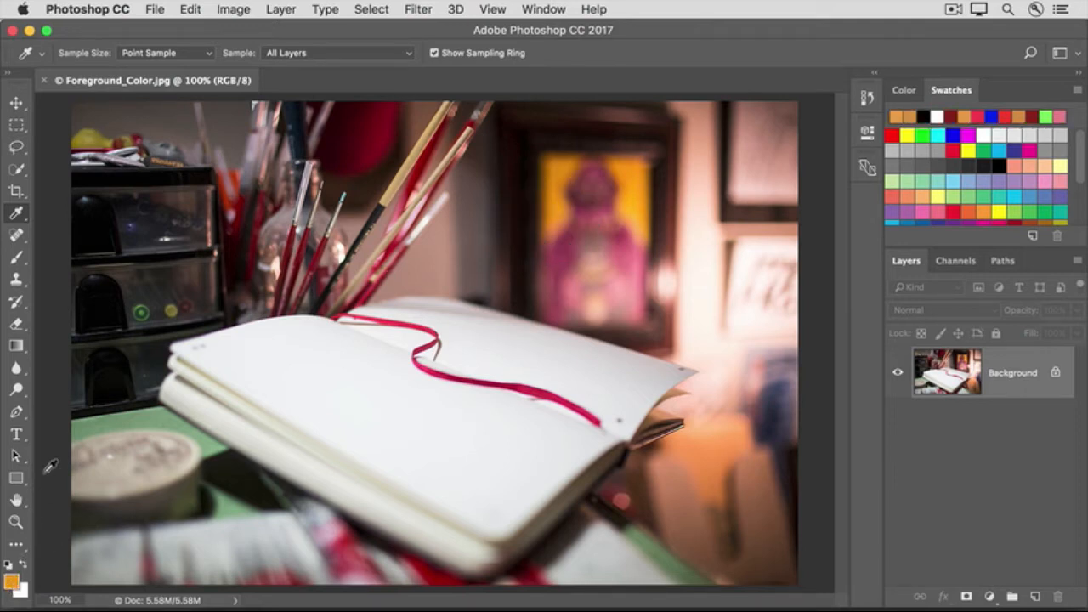
pyautogui.click(17, 258)
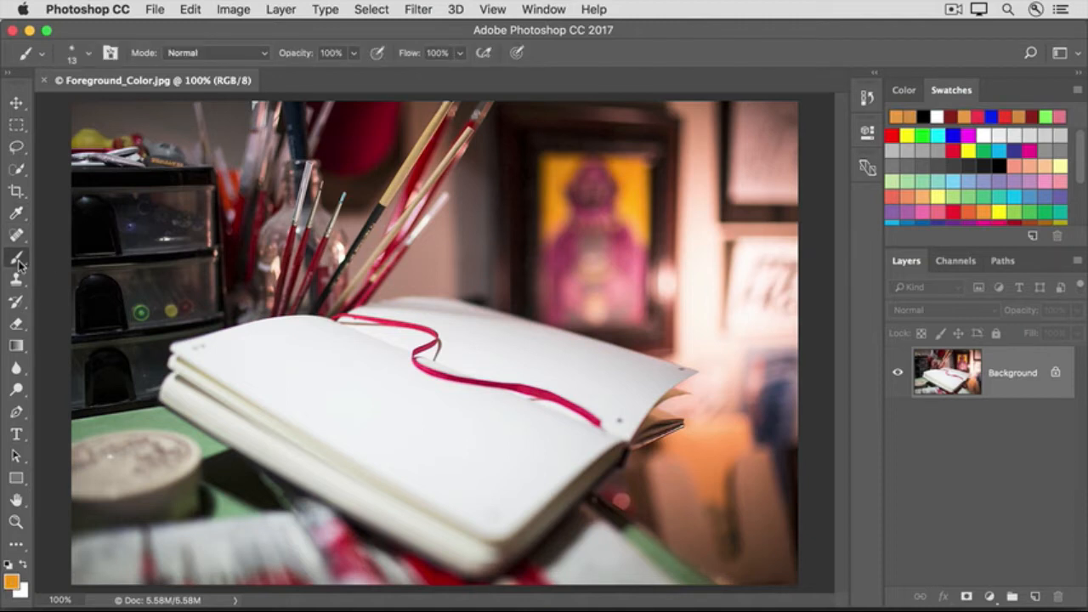
pyautogui.moveTo(321, 349)
pyautogui.mouseDown()
pyautogui.moveTo(347, 377)
pyautogui.moveTo(389, 401)
pyautogui.mouseUp()
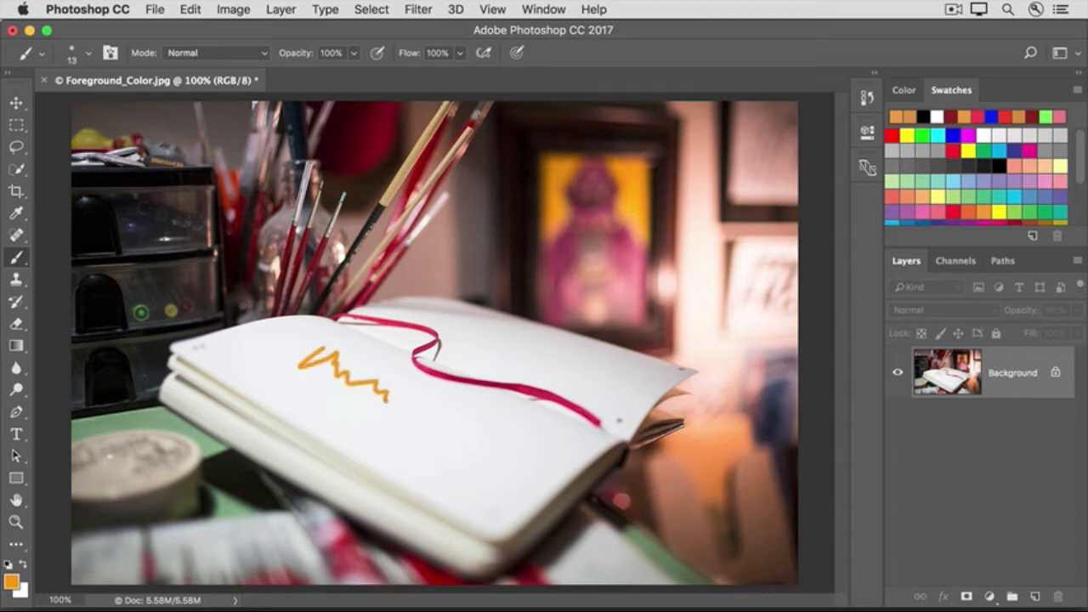
# Step: Swap the foreground and background colors, and sample dark red from the paintbrushes in the jar as the foreground color
pyautogui.click(17, 213)
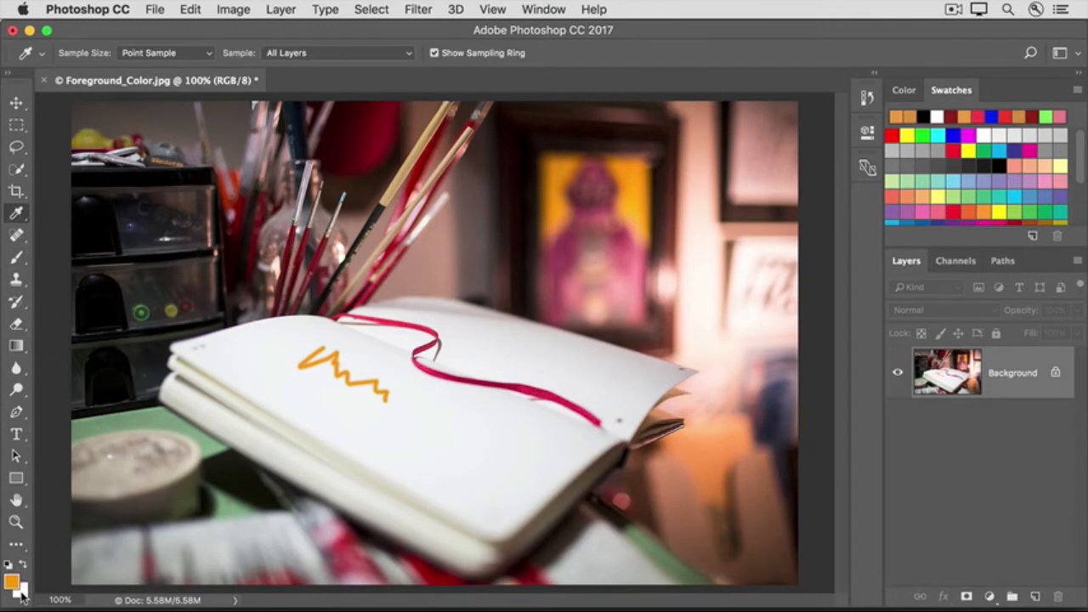
pyautogui.press('b')
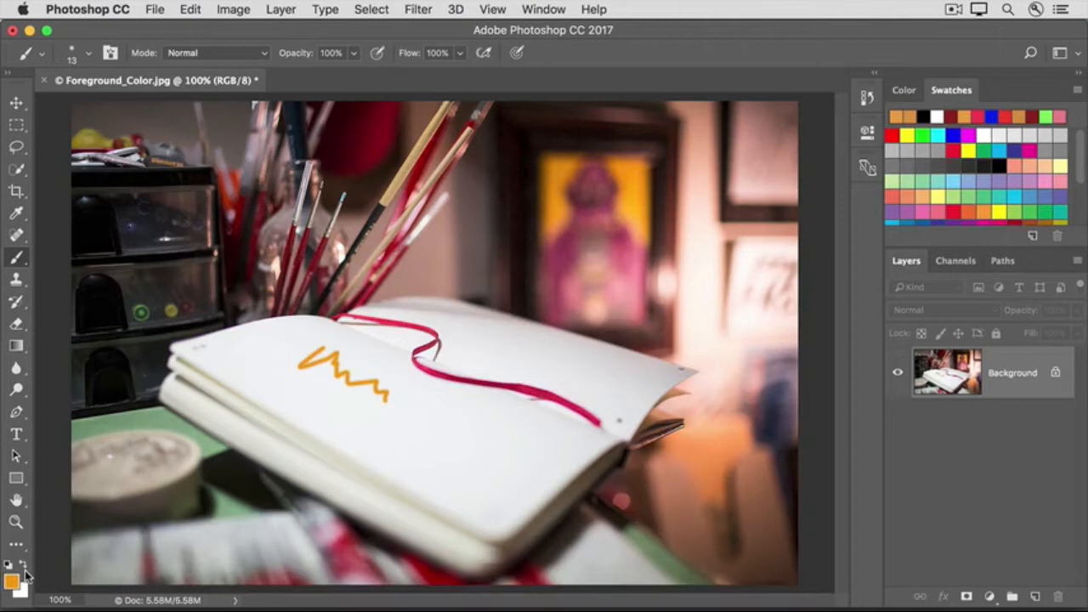
pyautogui.click(25, 568)
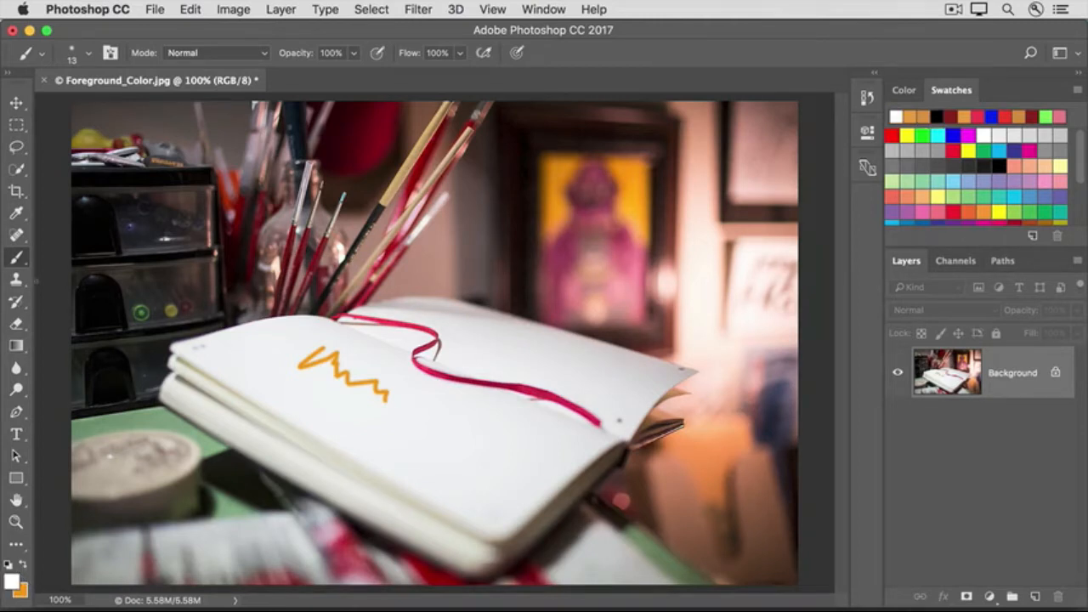
pyautogui.click(17, 214)
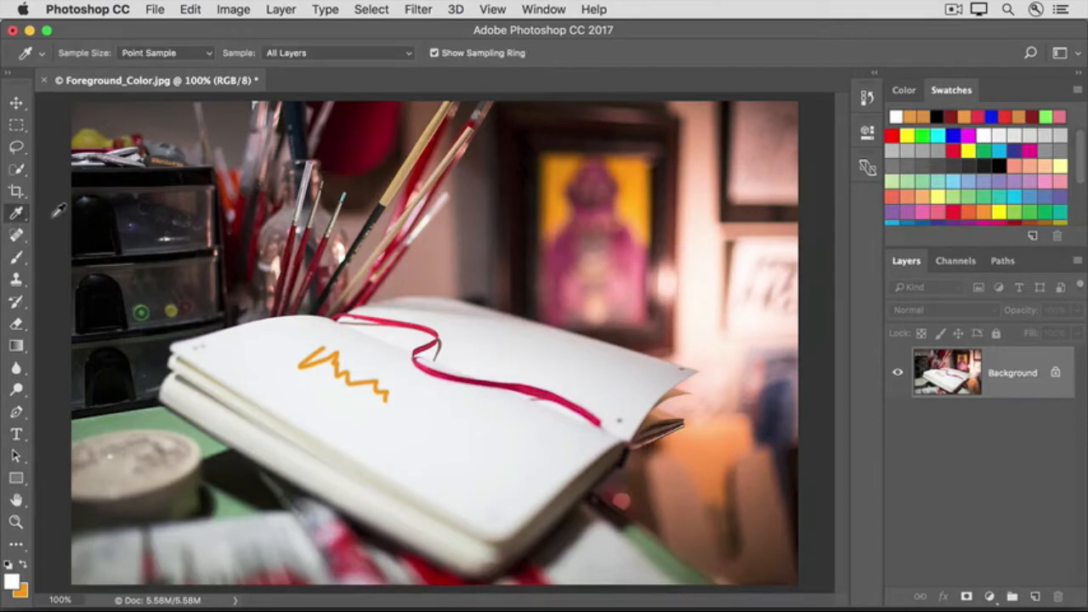
pyautogui.click(311, 231)
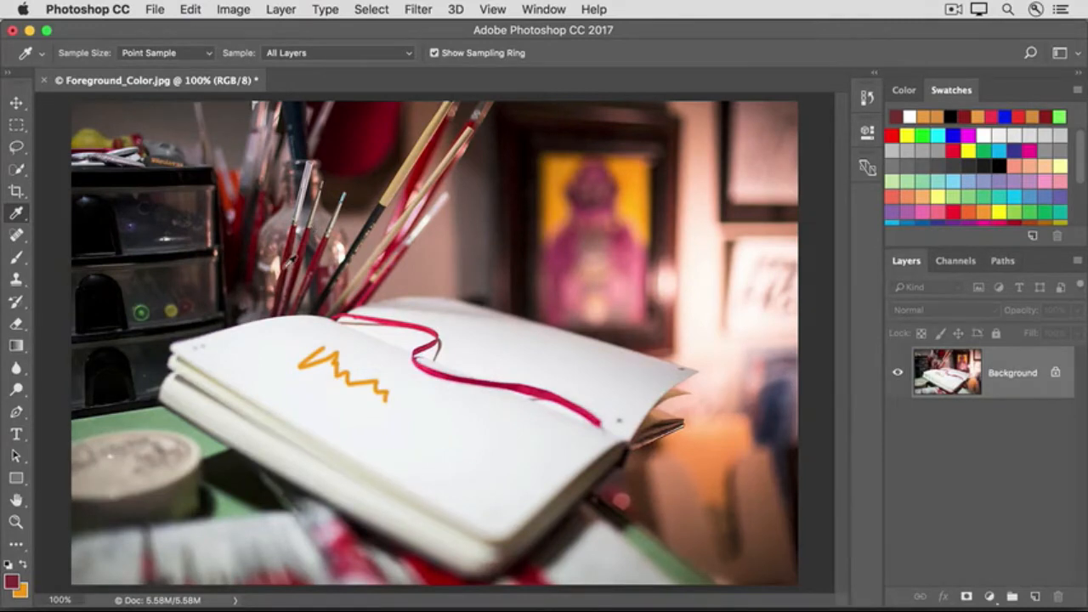
# Step: Swap the foreground and background colors, and reset them to the default black and white
pyautogui.click(26, 568)
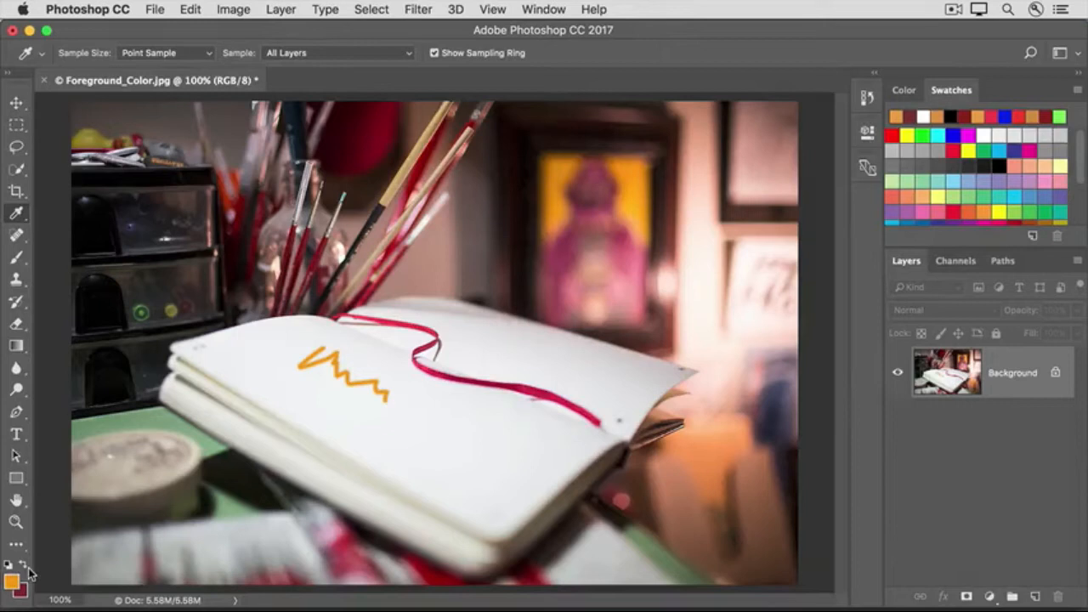
pyautogui.press('d')
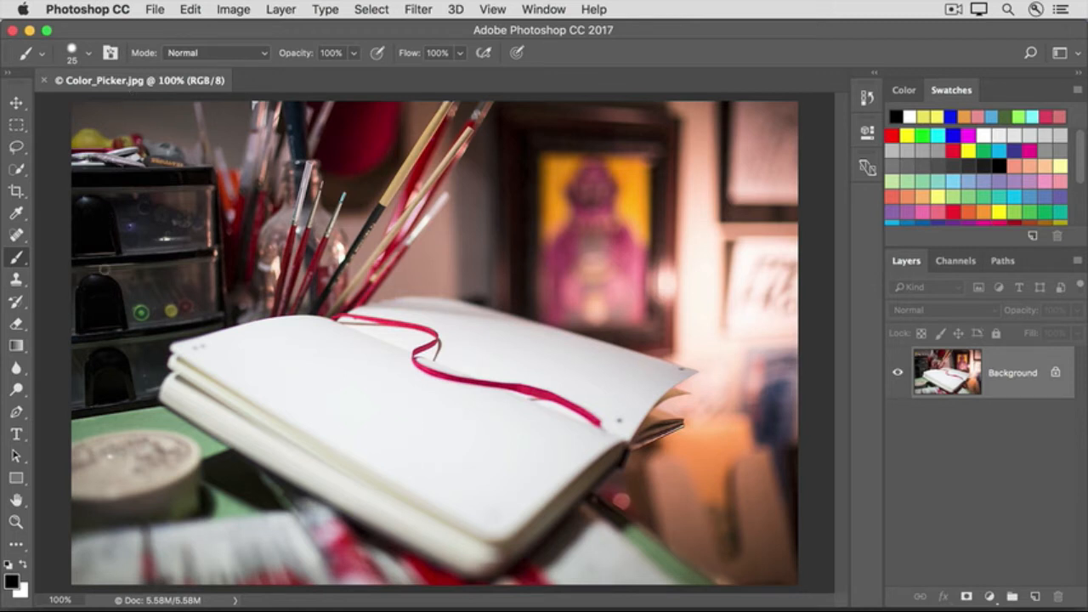
# Step: Set the foreground color to bright blue #14b5ea with hue 195° and brush a stroke onto the notebook's left page
pyautogui.click(12, 581)
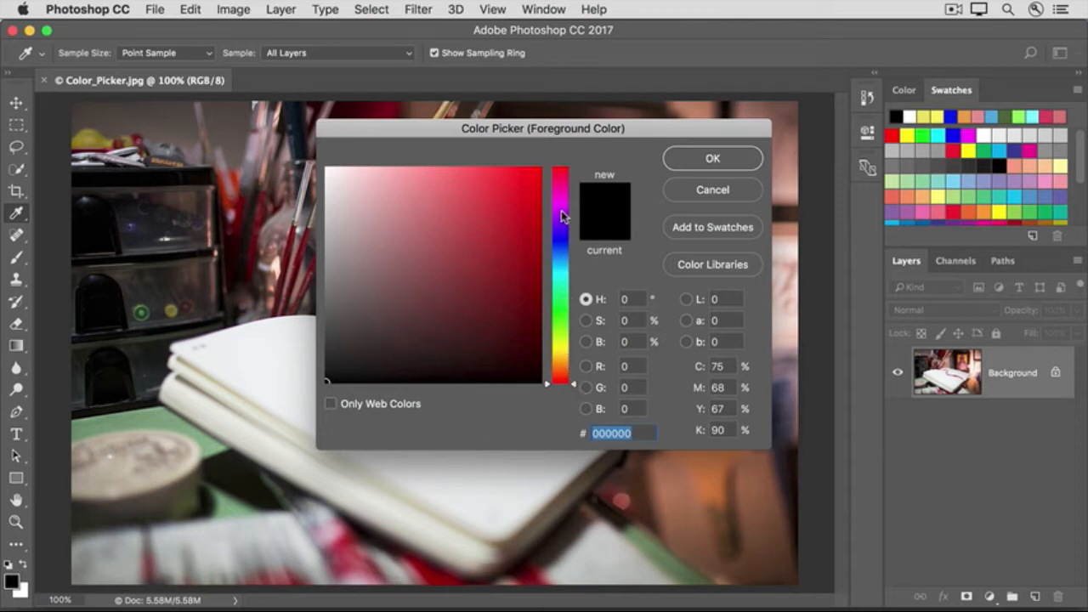
pyautogui.moveTo(575, 388); pyautogui.dragTo(569, 269)
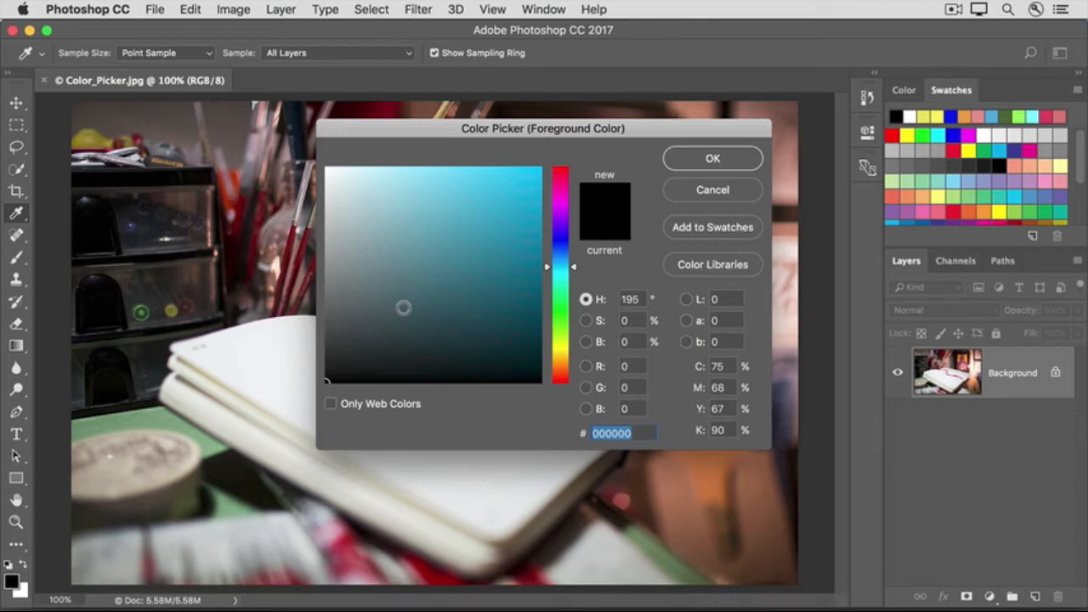
pyautogui.click(403, 307)
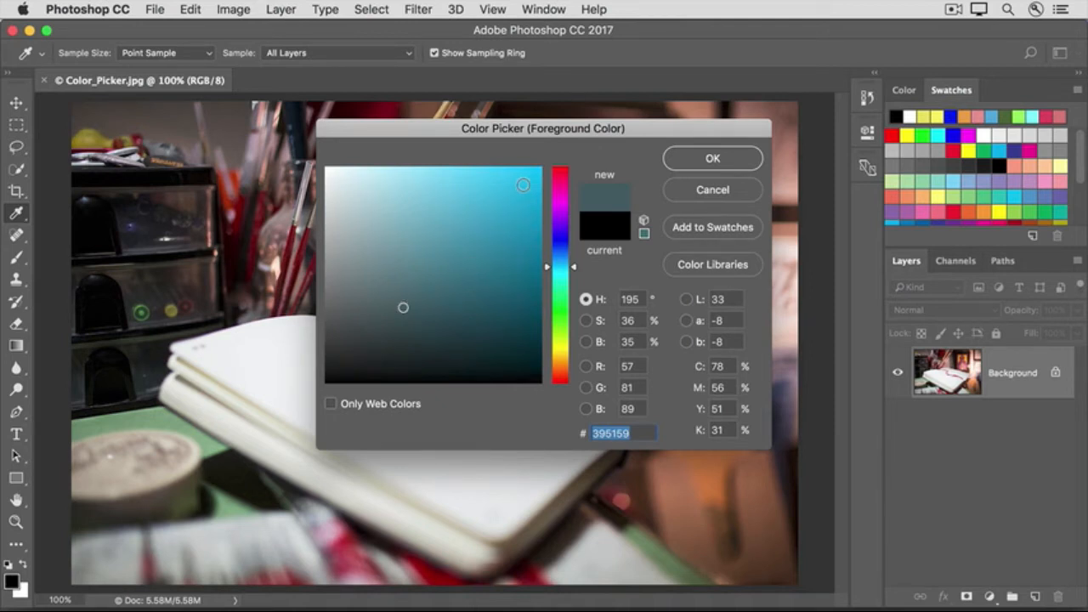
pyautogui.click(523, 185)
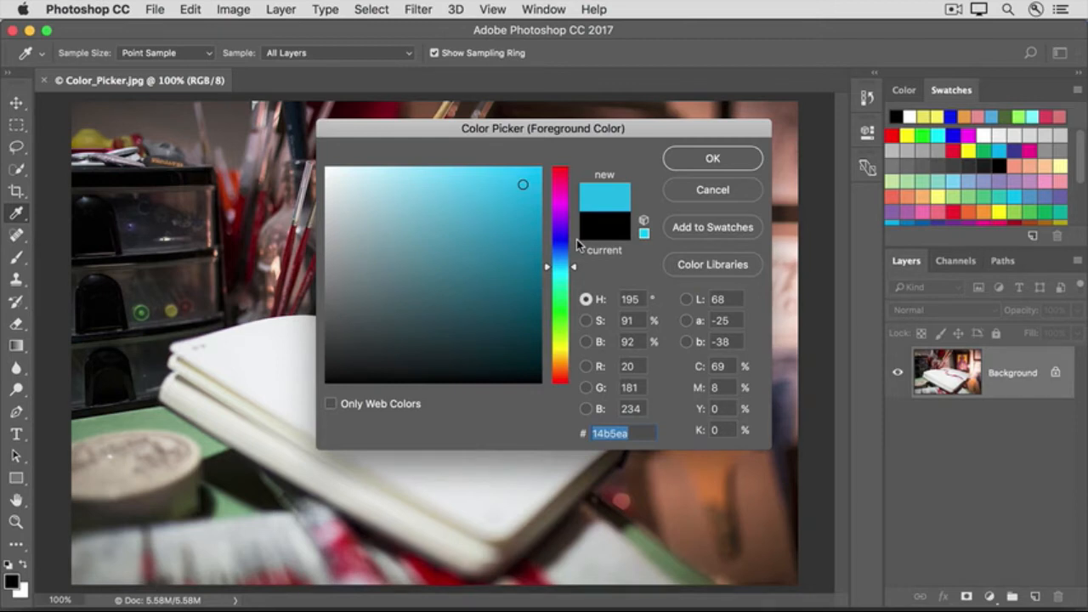
pyautogui.click(690, 161)
pyautogui.press('b')
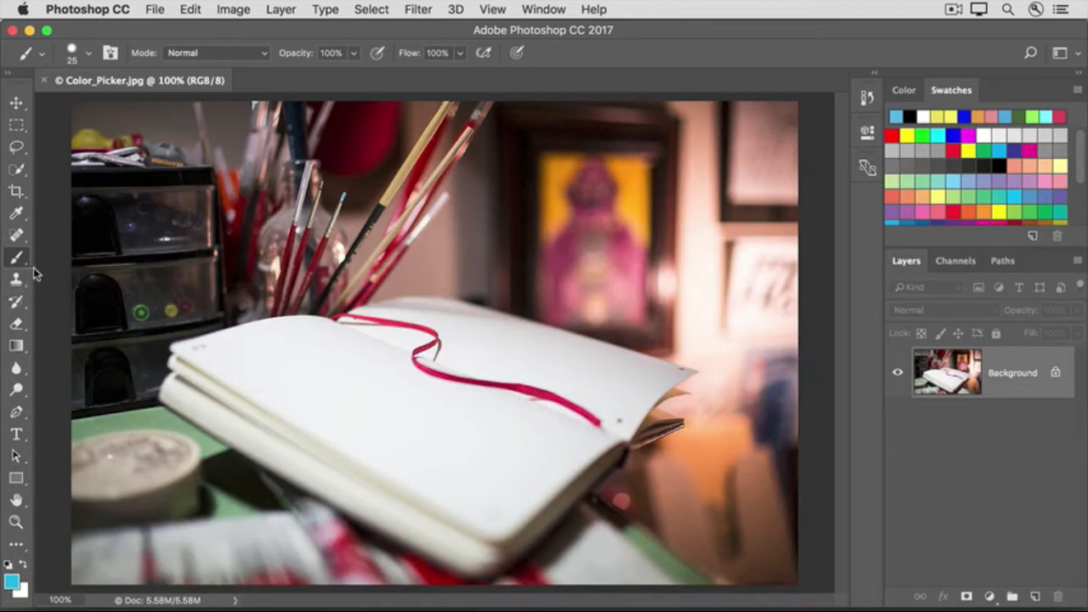
pyautogui.moveTo(281, 357)
pyautogui.mouseDown()
pyautogui.moveTo(325, 336)
pyautogui.moveTo(310, 351)
pyautogui.moveTo(338, 383)
pyautogui.mouseUp()
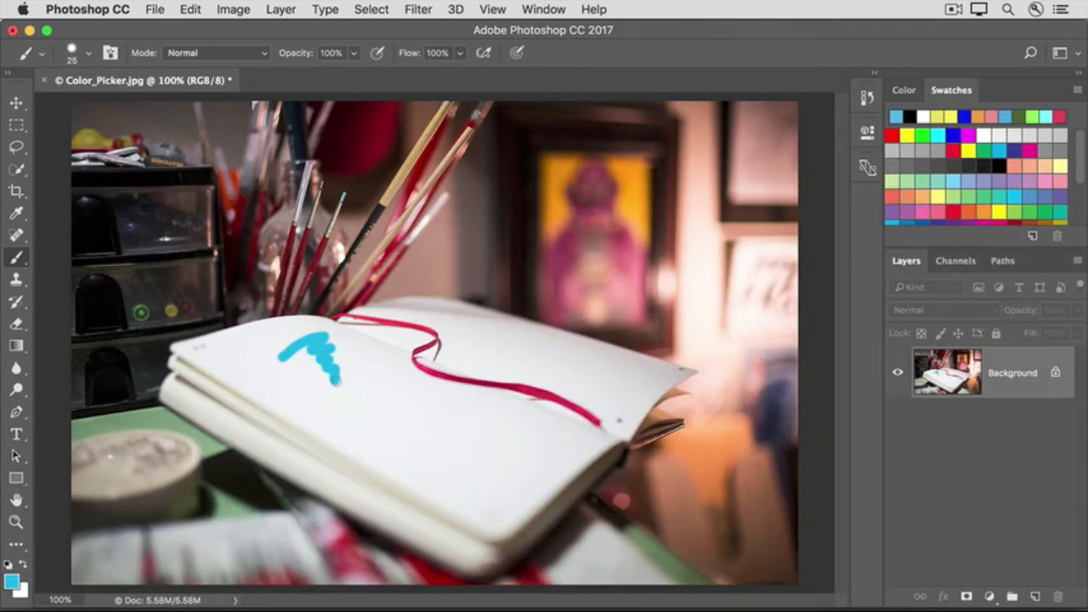
# Step: Sample orange from the framed picture, and replace the foreground color with the magenta swatch
pyautogui.click(16, 218)
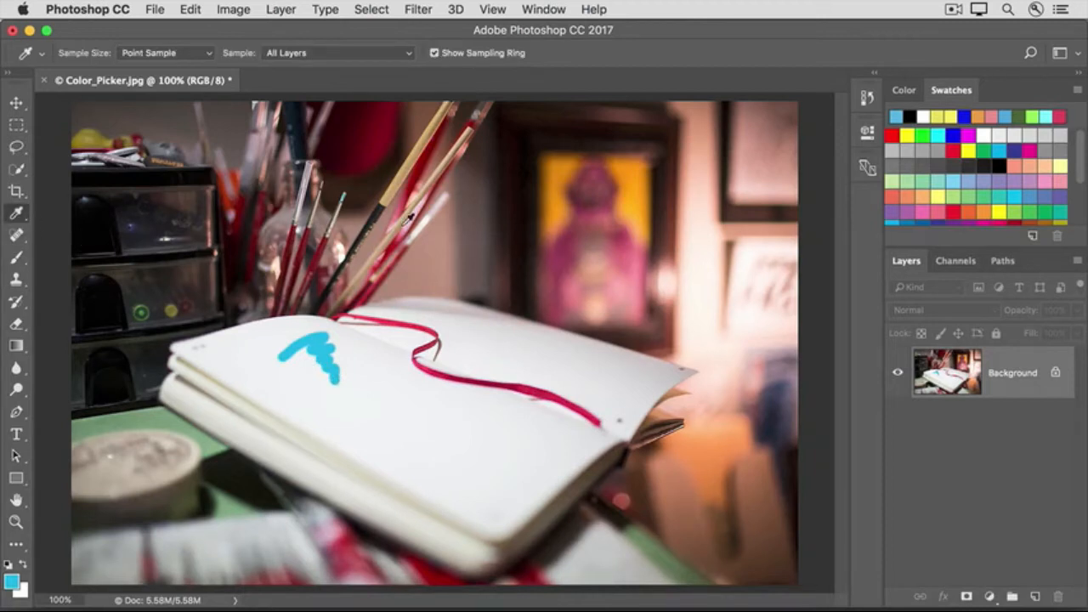
pyautogui.click(562, 207)
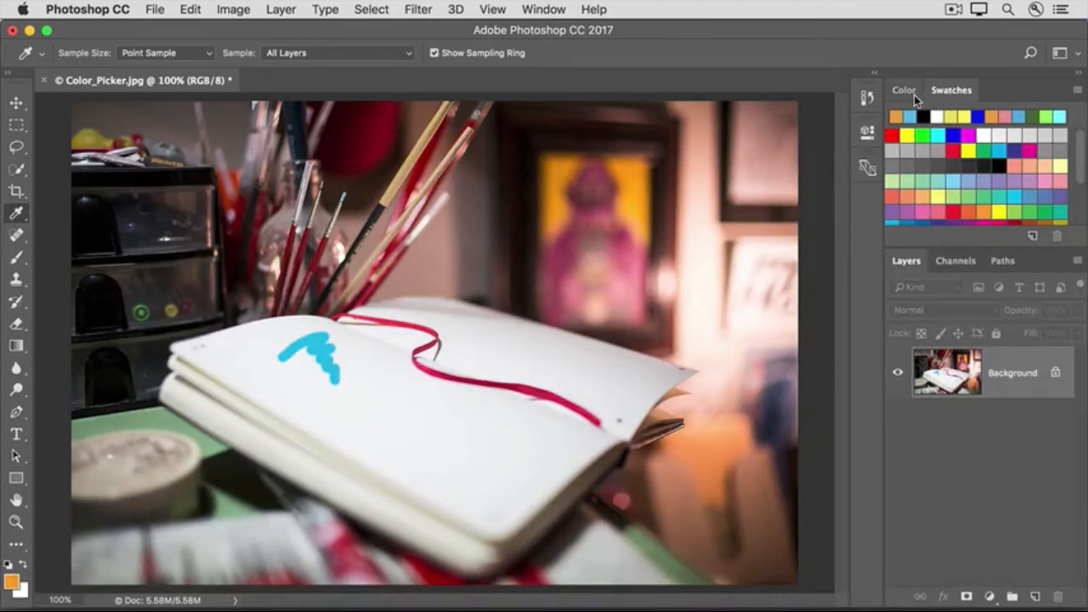
pyautogui.click(538, 15)
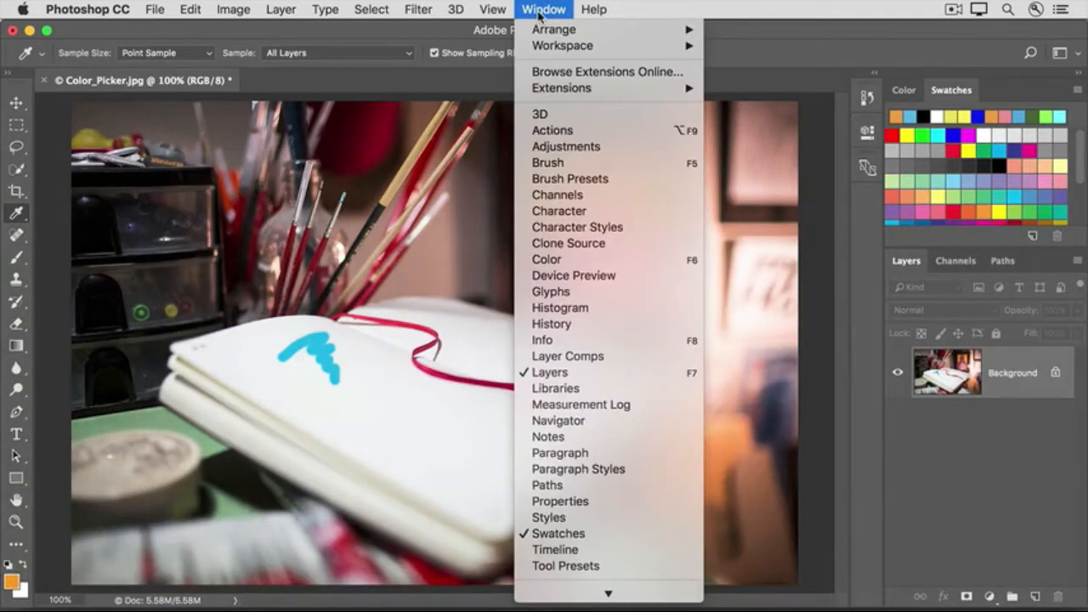
pyautogui.click(538, 16)
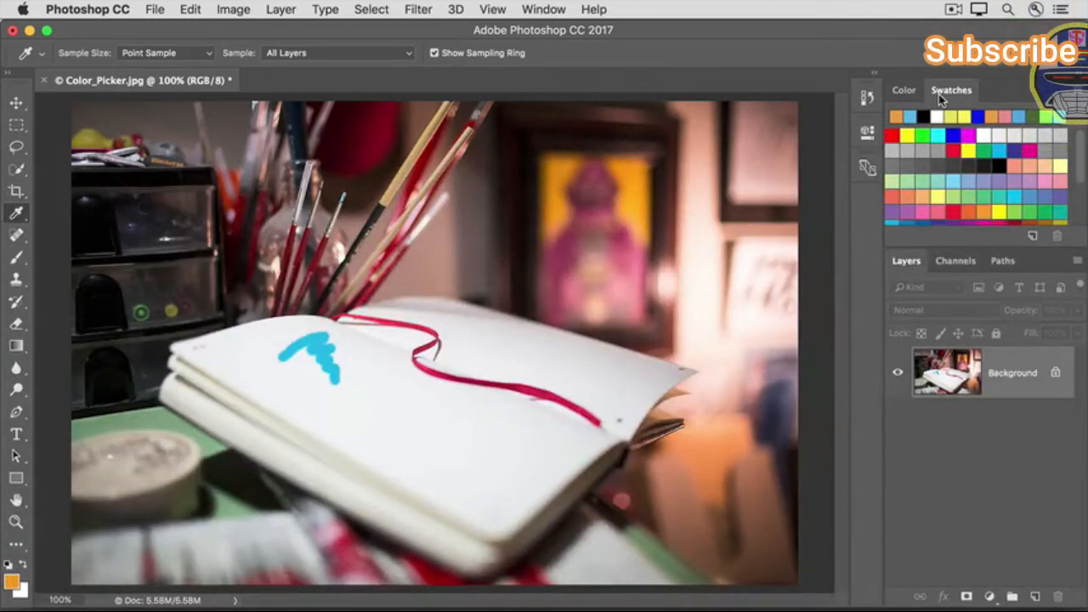
pyautogui.click(970, 135)
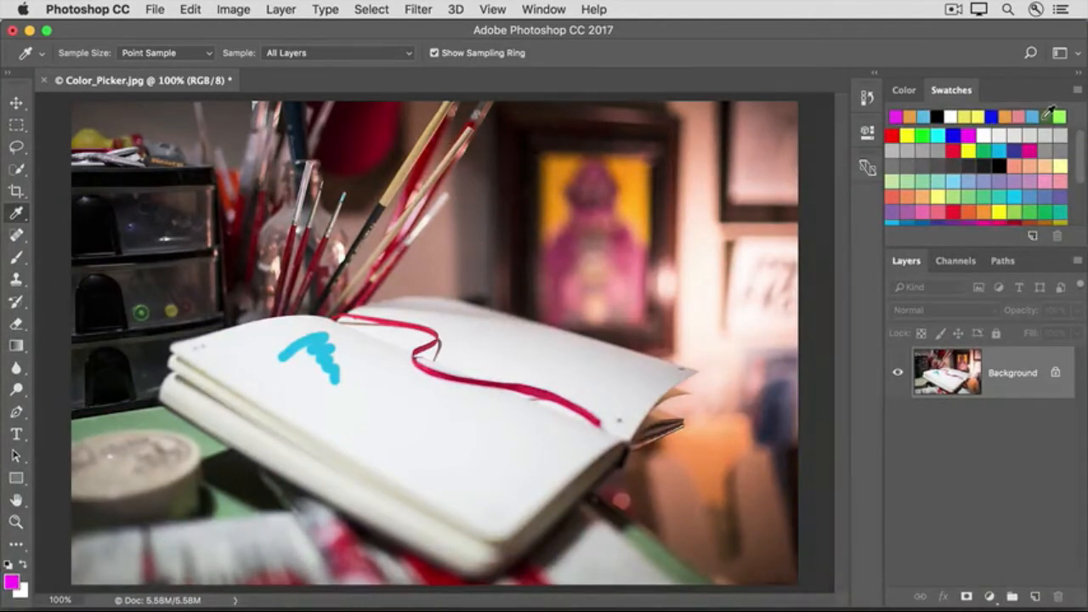
# Step: Change the foreground color to yellow-green using the hue slider and brush a squiggle below the blue stroke on the notebook page
pyautogui.click(905, 91)
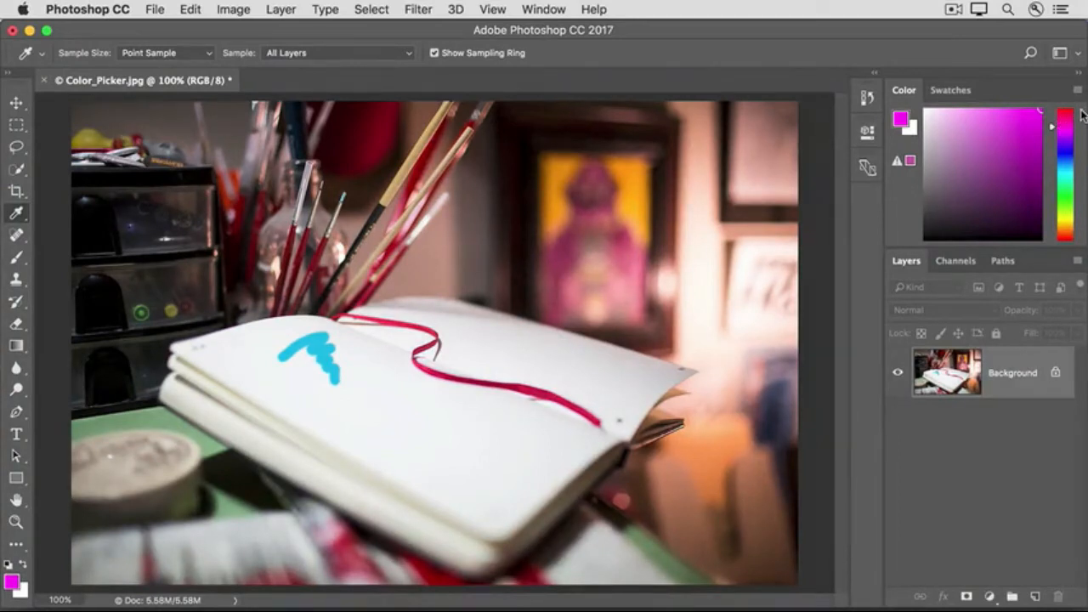
pyautogui.moveTo(1056, 129); pyautogui.dragTo(1059, 219)
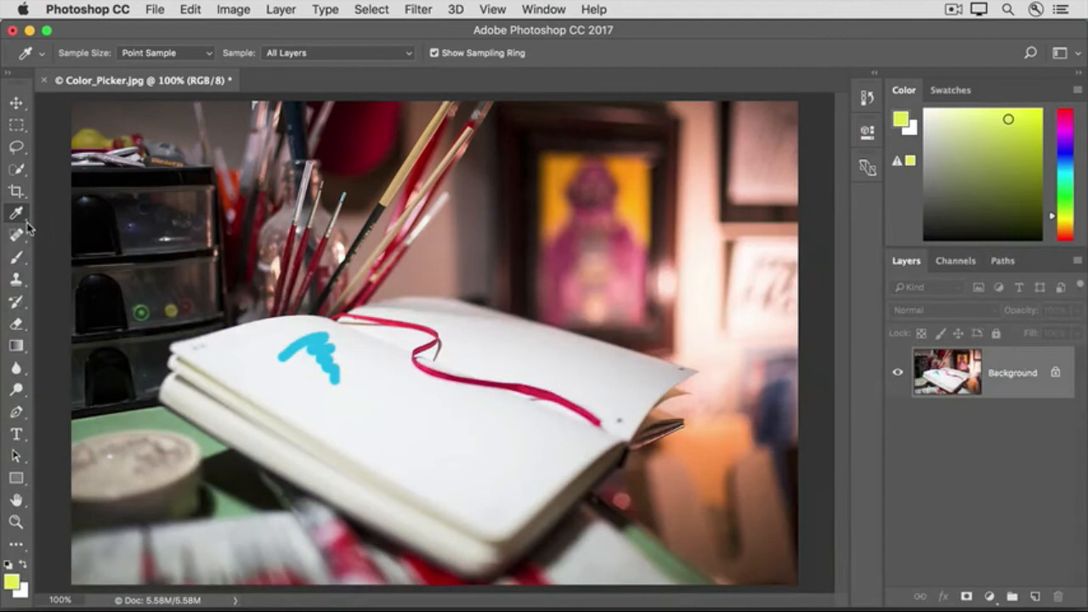
pyautogui.click(16, 258)
pyautogui.moveTo(379, 398); pyautogui.dragTo(435, 442)
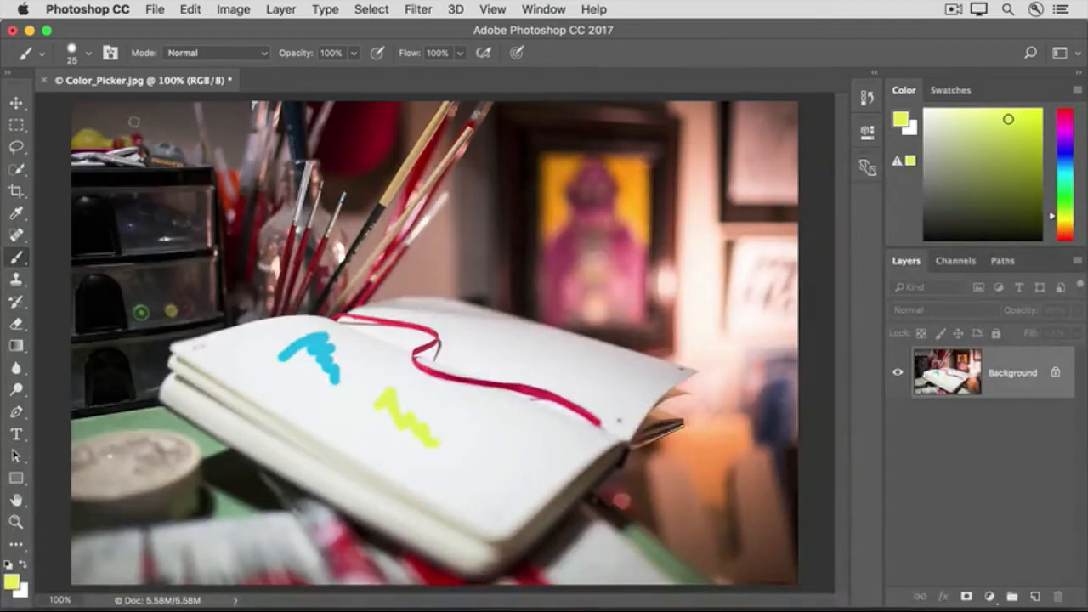
pyautogui.click(154, 9)
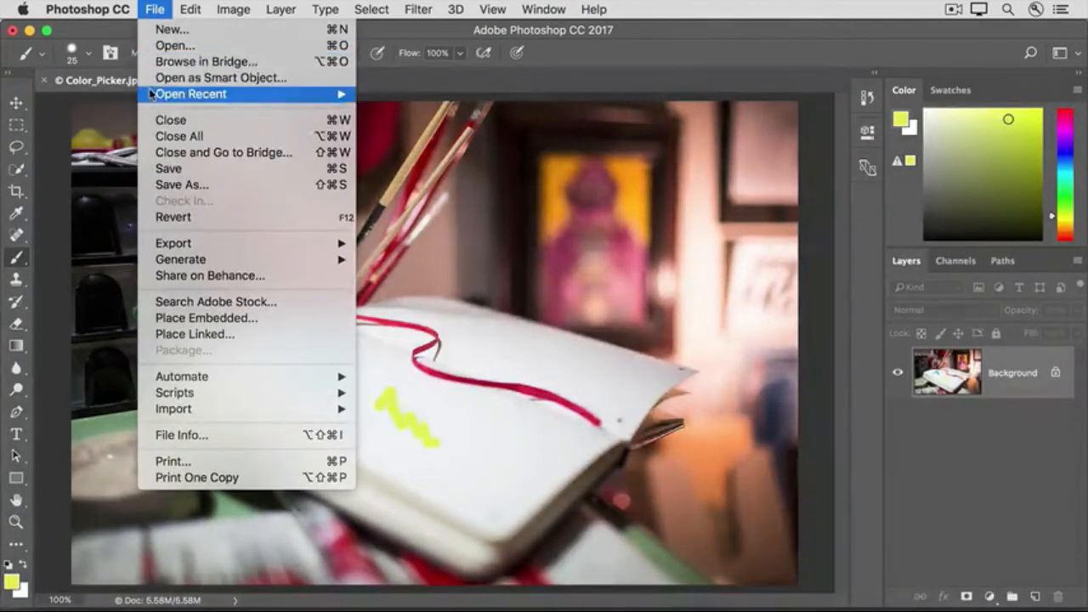
pyautogui.click(38, 99)
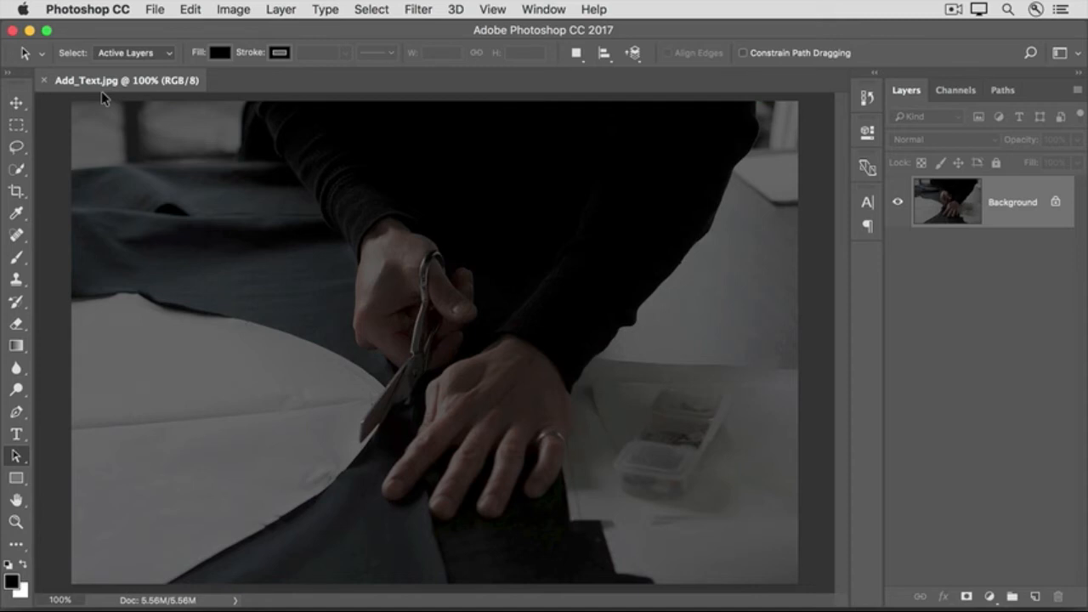
# Step: Activate the Type tool for the Add_Text.jpg image and set its font to Georgia Bold
pyautogui.click(17, 435)
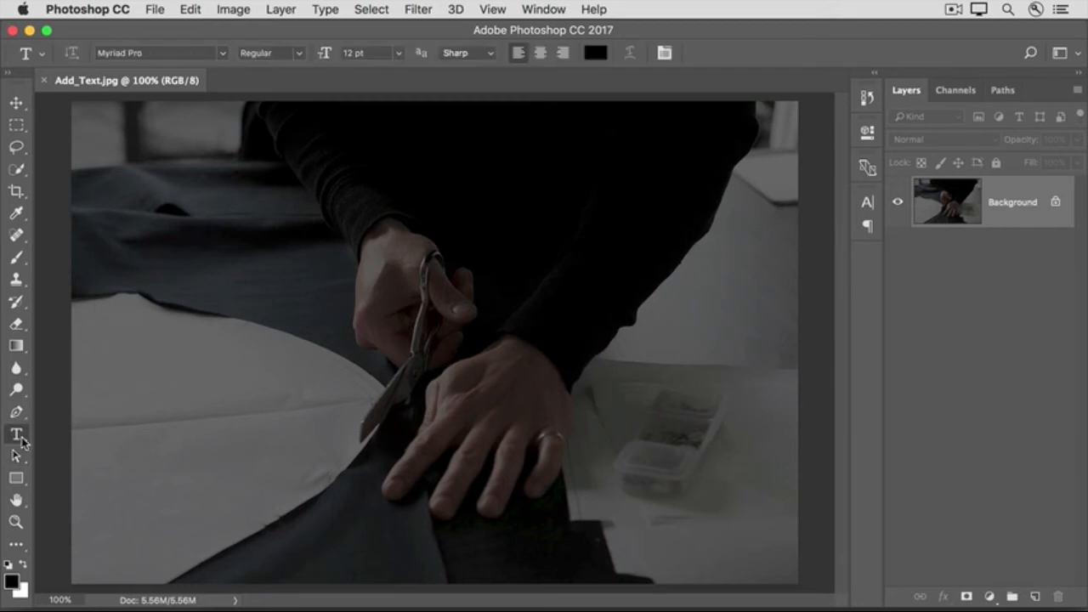
pyautogui.click(225, 54)
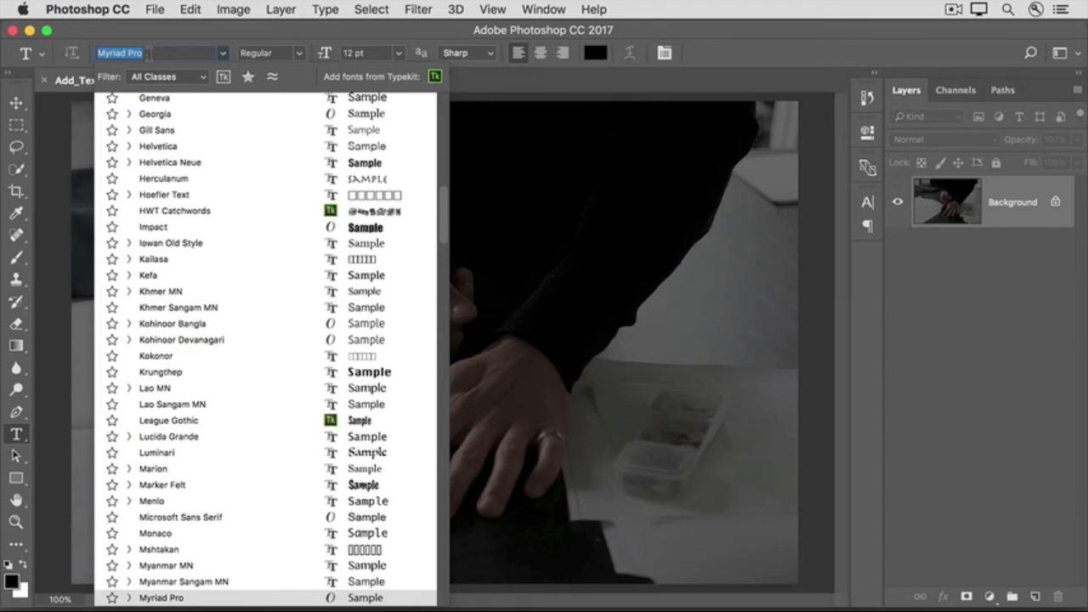
pyautogui.write('Geor')
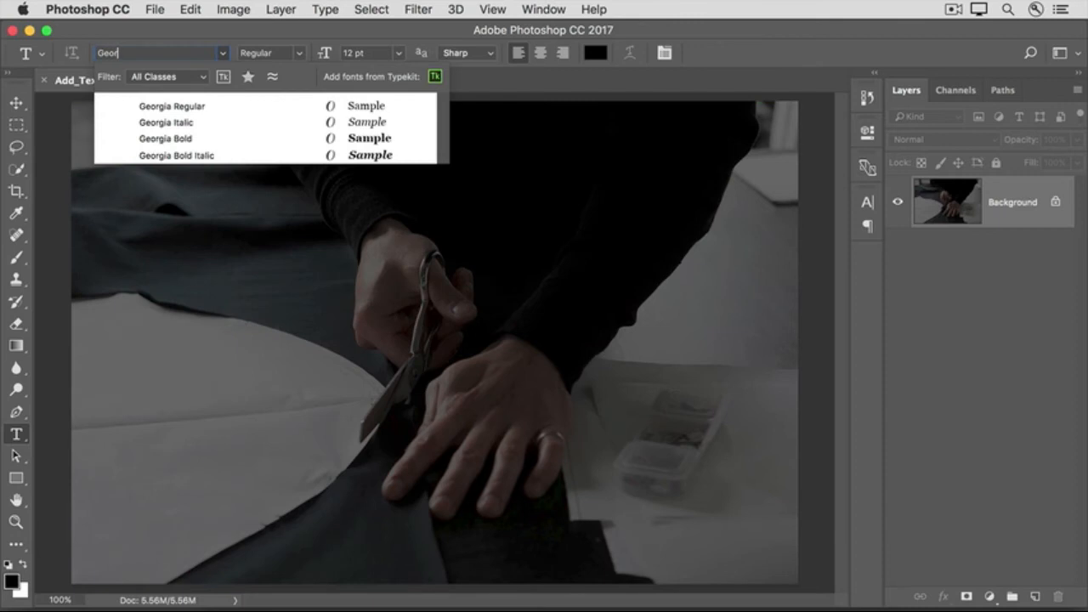
pyautogui.write('gia')
pyautogui.click(208, 143)
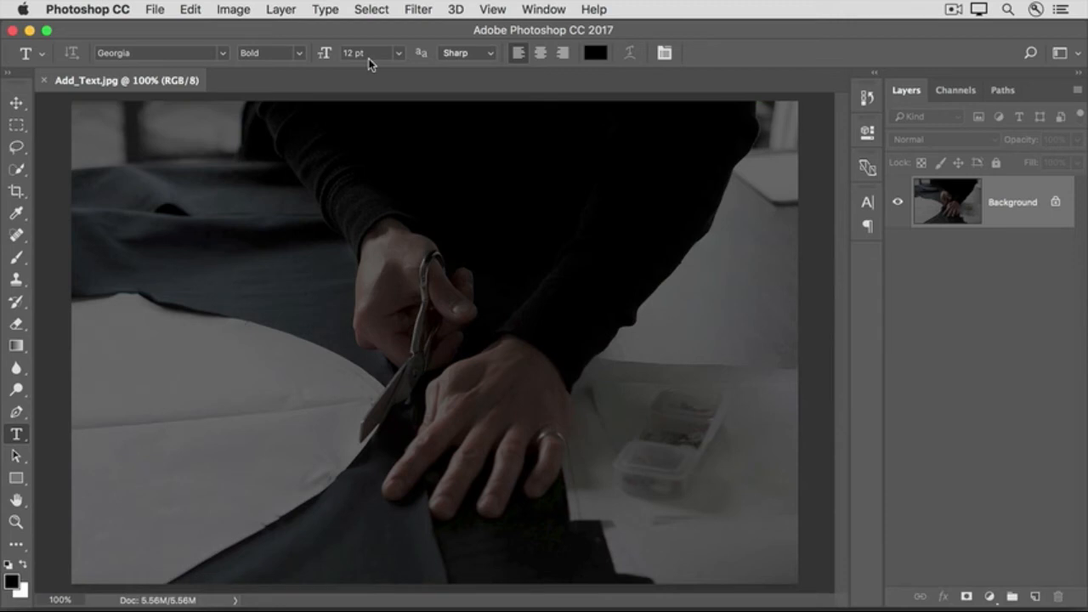
# Step: Set the Type tool's font size to 72 pt and its text color to near-white #faf7f7
pyautogui.click(398, 54)
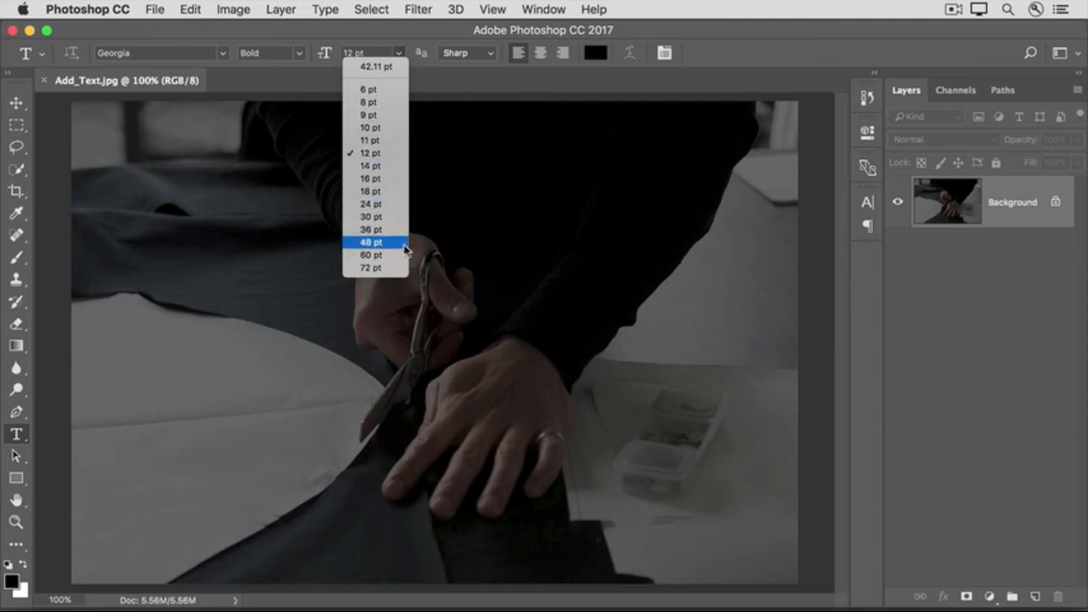
pyautogui.click(397, 269)
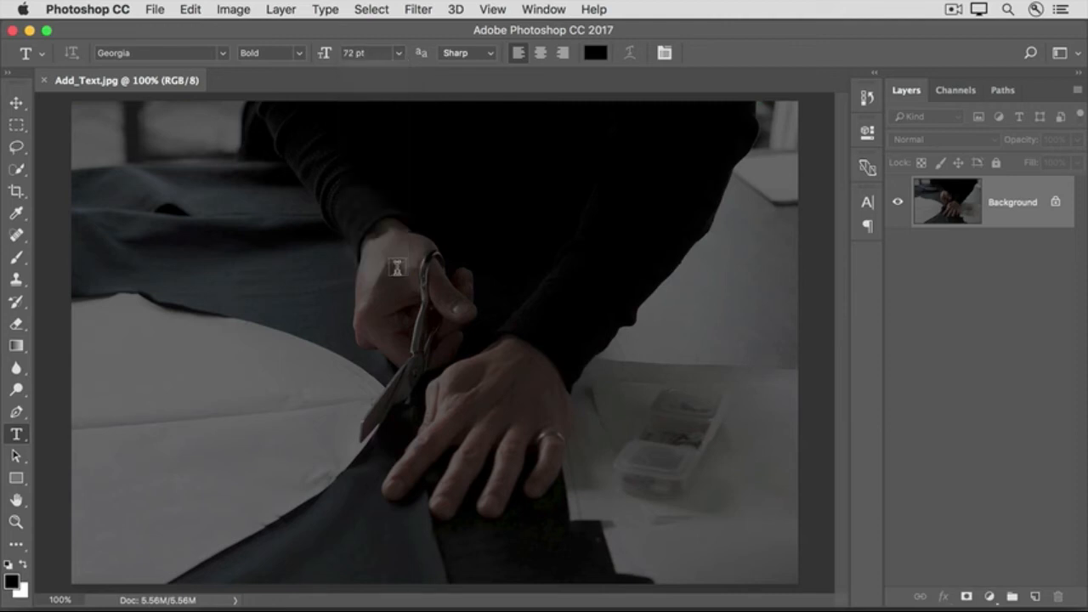
pyautogui.click(595, 54)
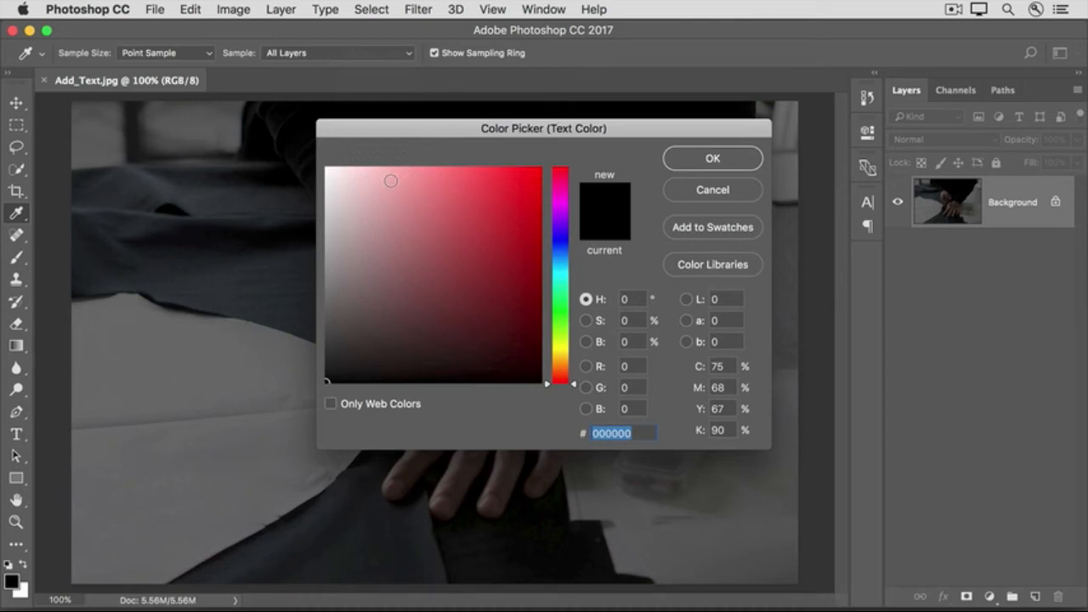
pyautogui.click(328, 171)
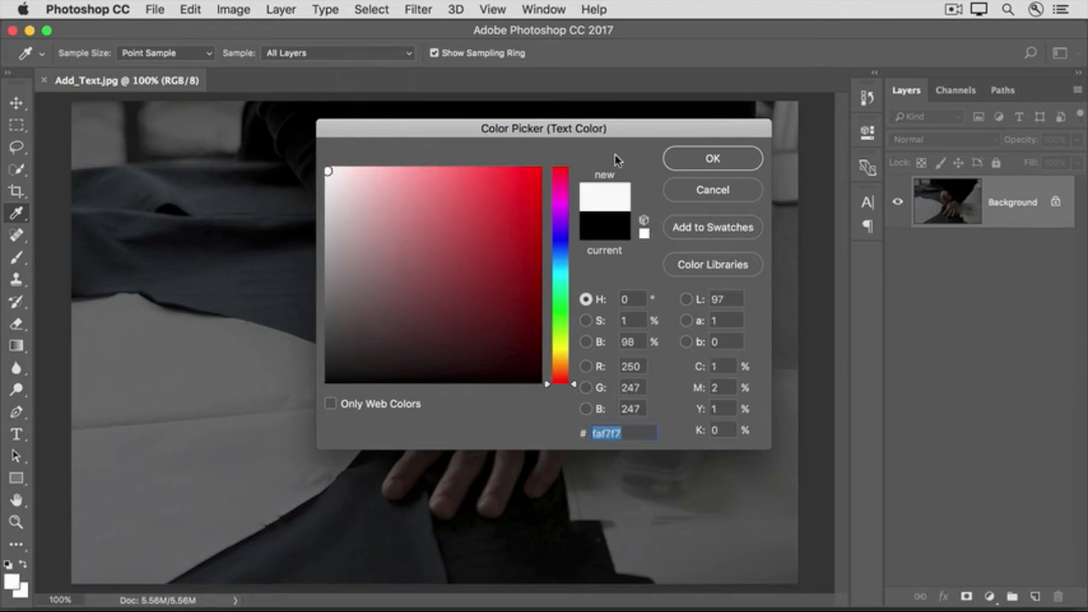
pyautogui.click(688, 158)
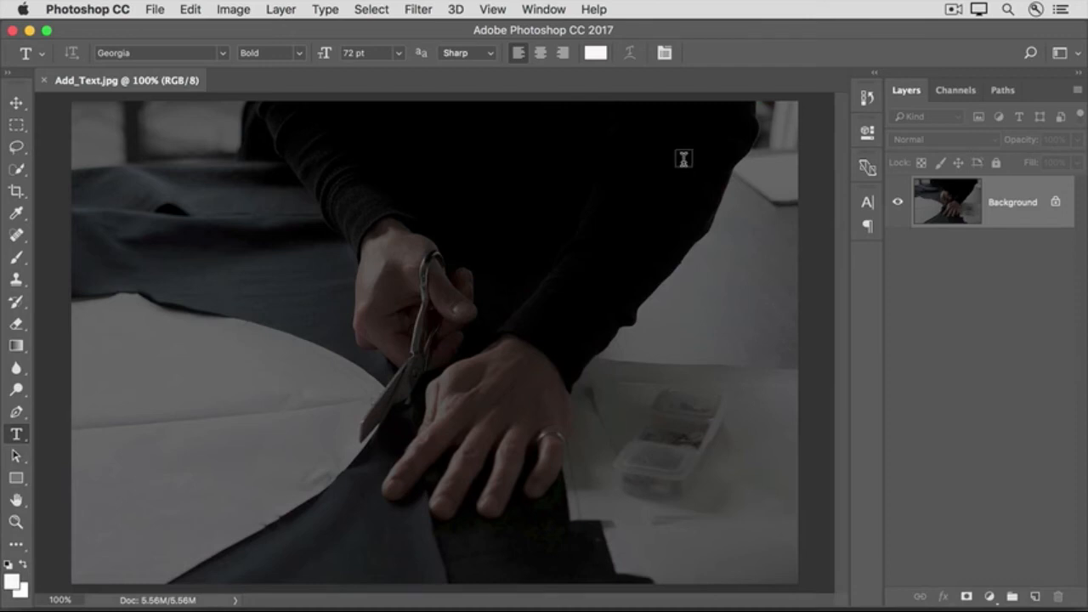
# Step: Add the text "LANEKA'S" over the hand holding the scissors, and move it slightly down and to the right
pyautogui.click(358, 263)
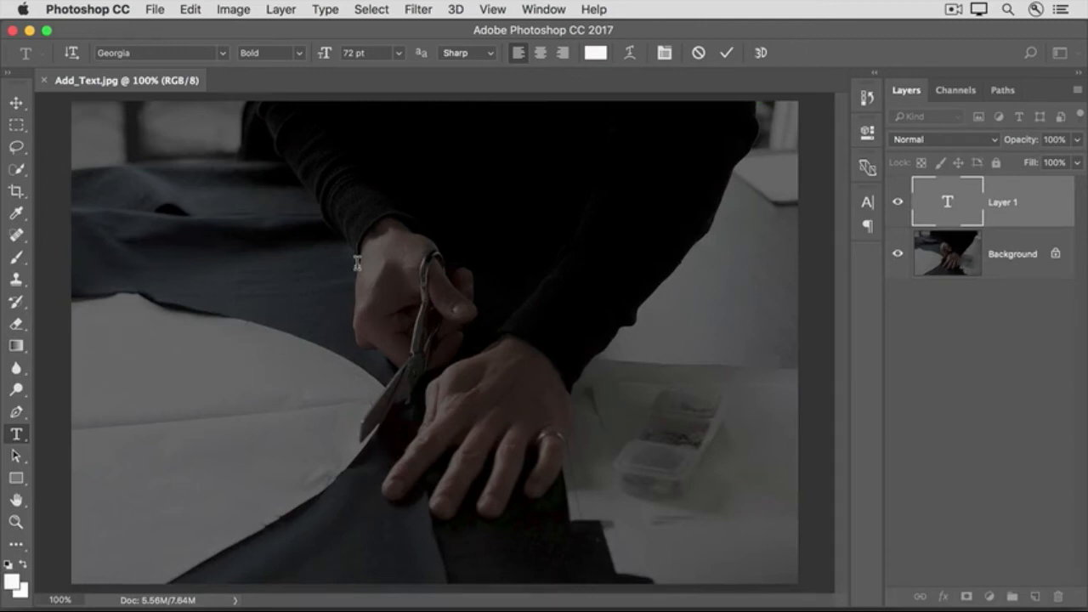
pyautogui.write('LANEK')
pyautogui.write("A'S")
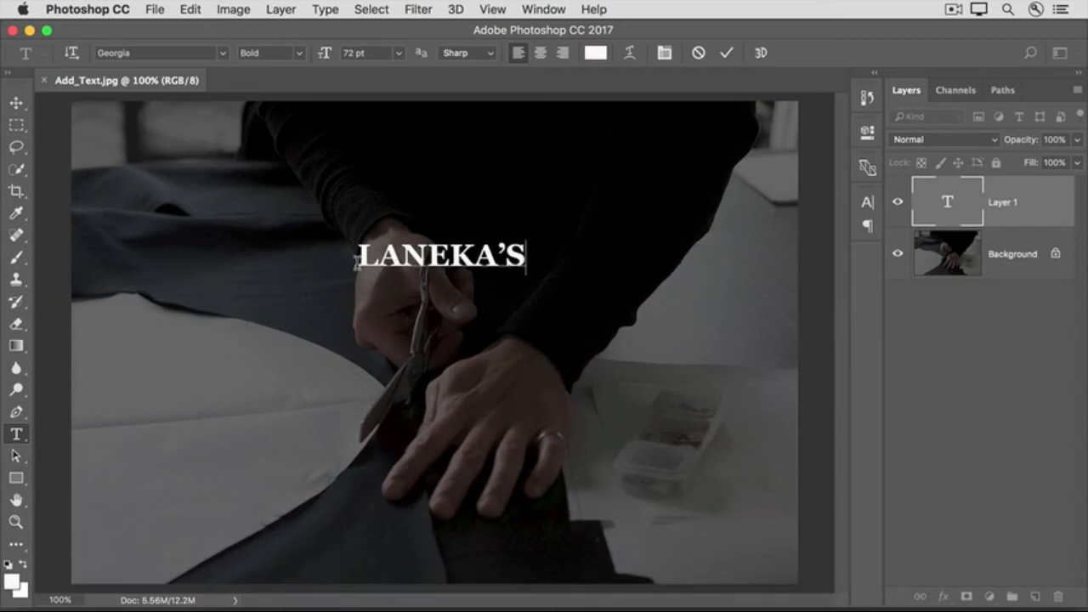
pyautogui.click(723, 59)
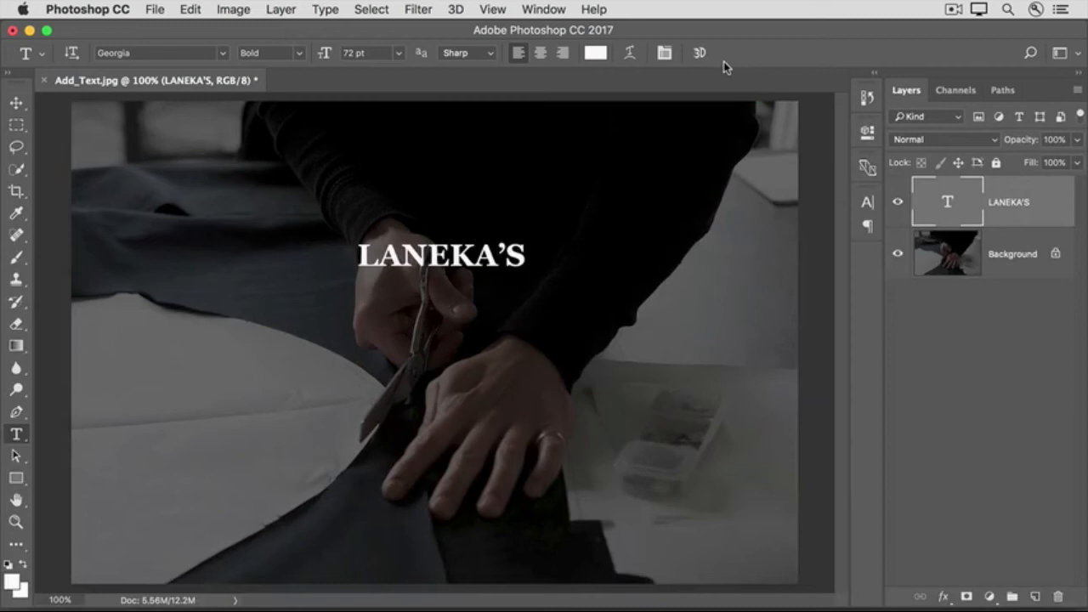
pyautogui.click(16, 103)
pyautogui.moveTo(362, 264); pyautogui.dragTo(401, 302)
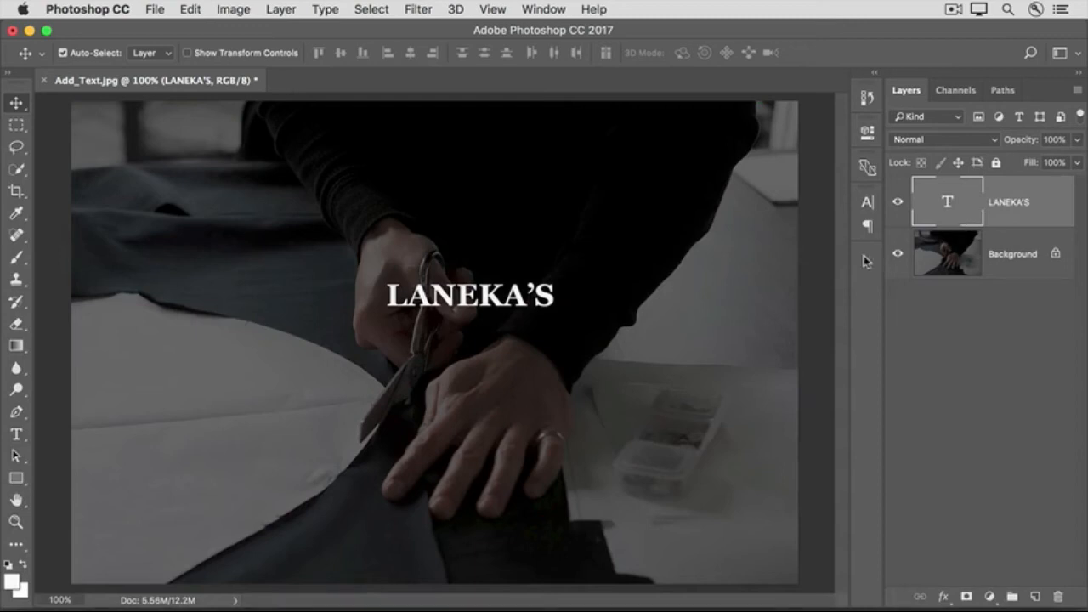
# Step: Start a second text layer just below "LANEKA'S" and set its font to Arial Regular at 36 pt
pyautogui.click(12, 437)
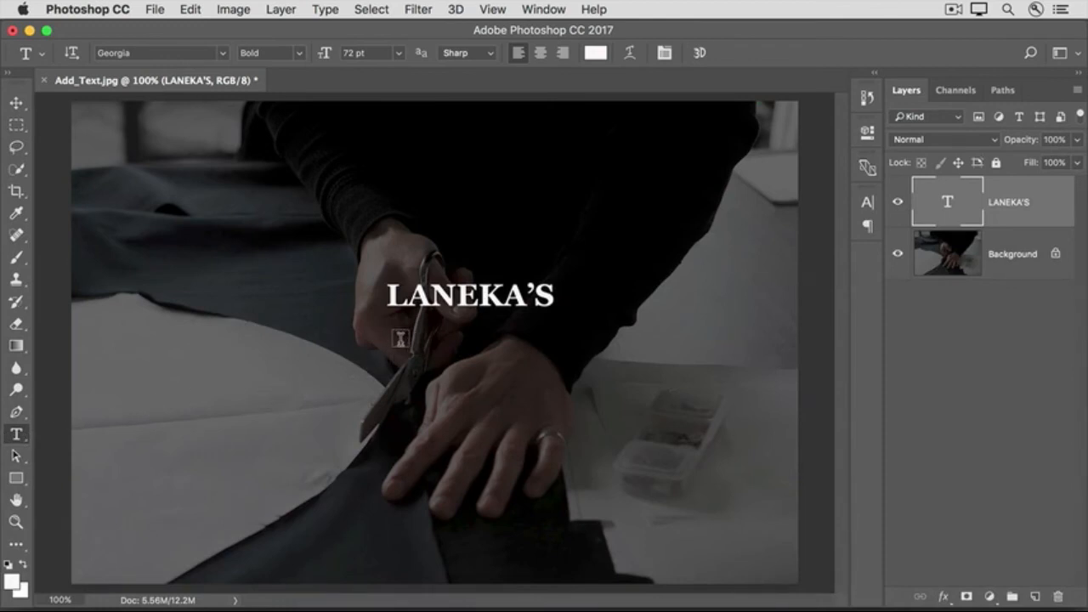
pyautogui.click(400, 337)
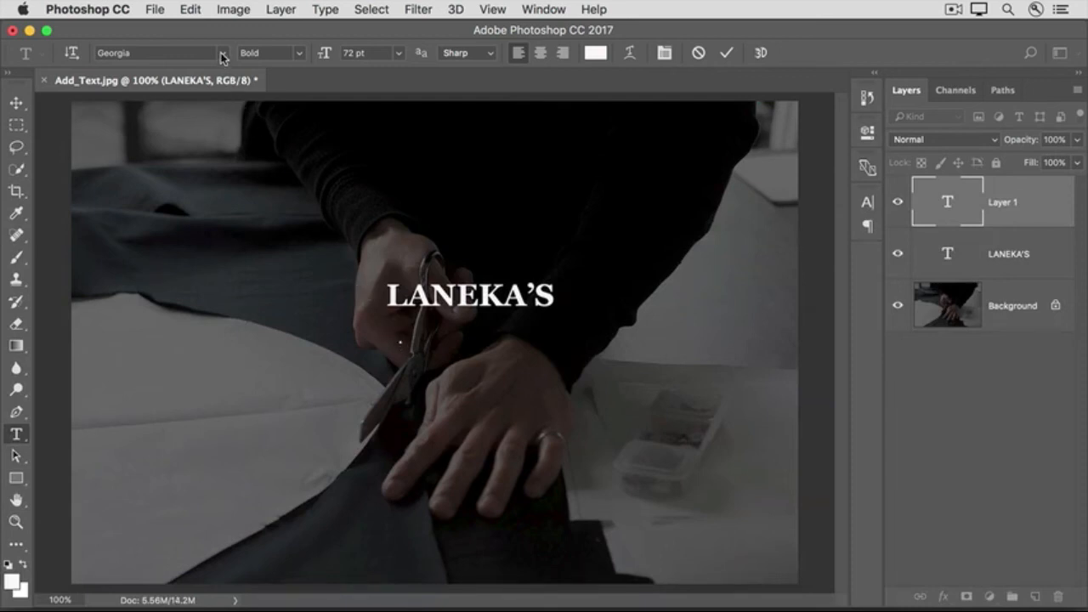
pyautogui.click(159, 50)
pyautogui.write('Arial')
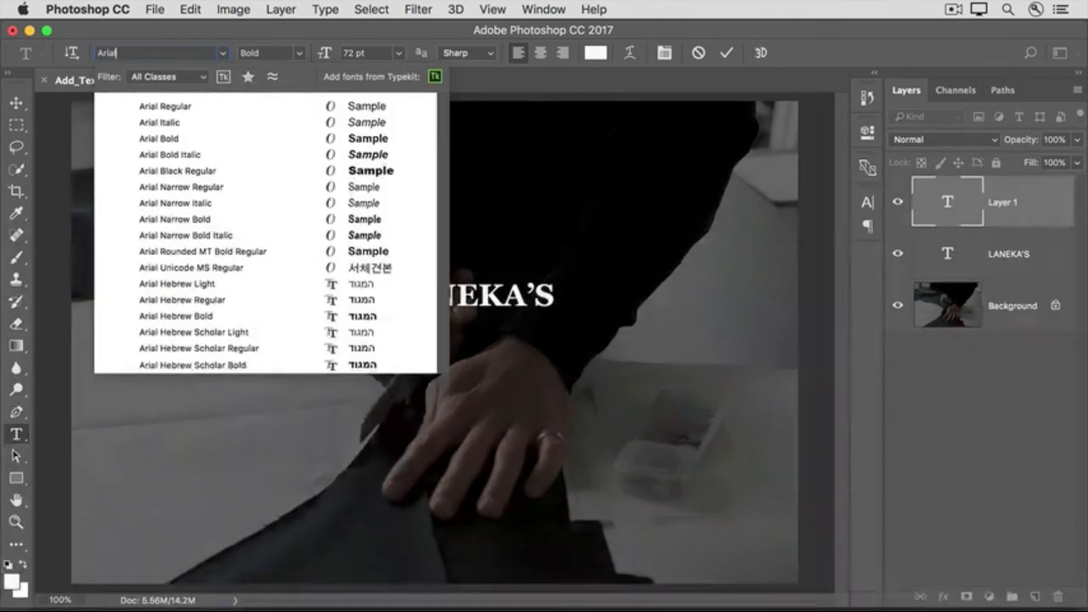
pyautogui.click(184, 107)
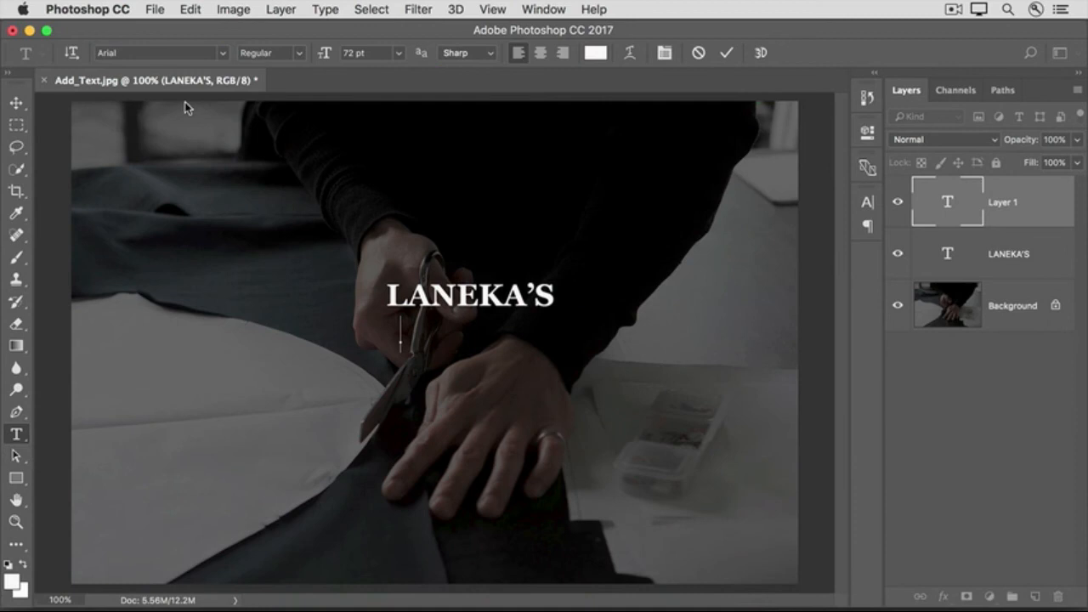
pyautogui.click(398, 55)
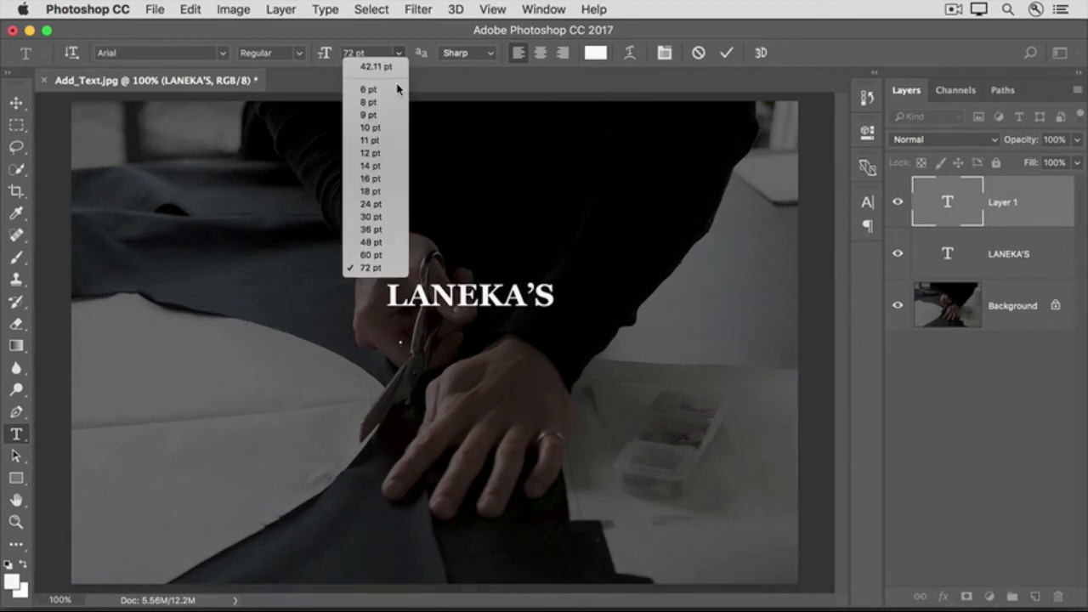
pyautogui.click(388, 230)
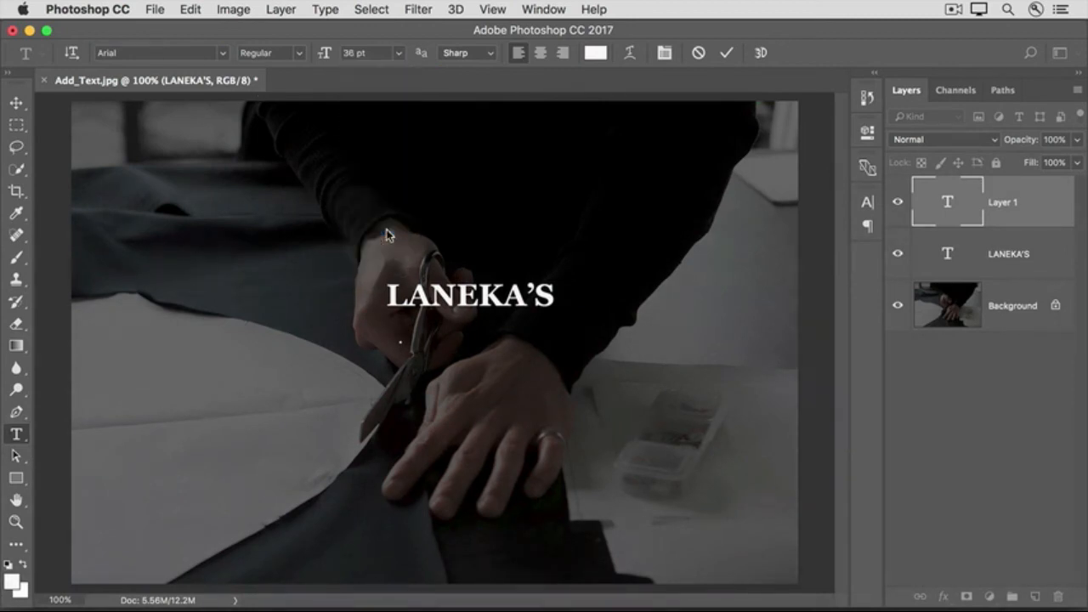
# Step: Enter "CUSTOM CLOTHING" and "SINCE 1964" on two lines in the new text layer and commit the text
pyautogui.write('CUSTOM CO')
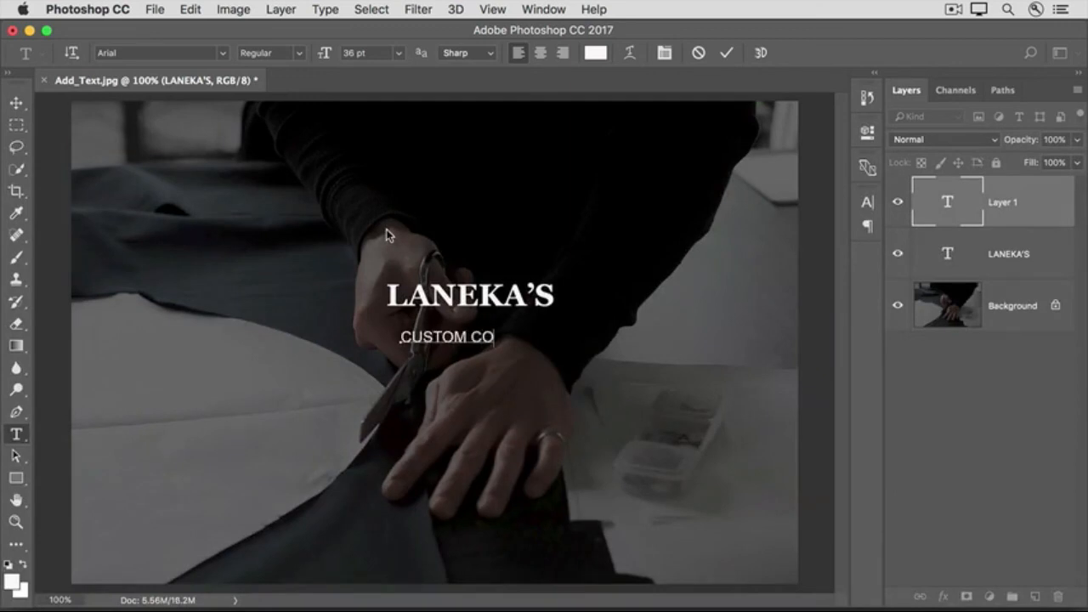
pyautogui.press('BackSpace')
pyautogui.write('LOTHING')
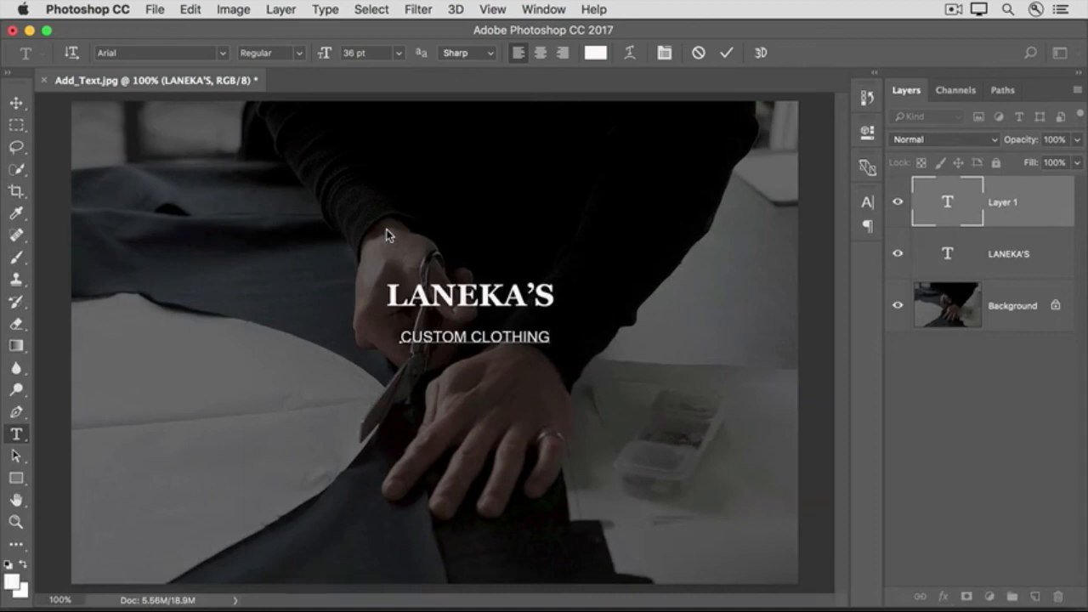
pyautogui.press('Return')
pyautogui.write('SINCE 1964')
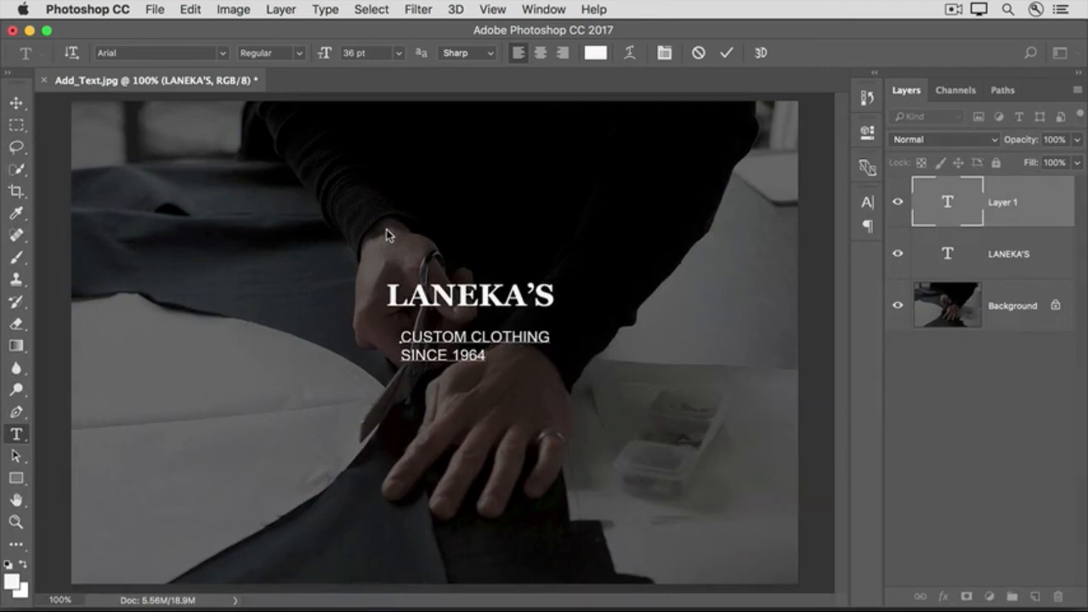
pyautogui.click(727, 53)
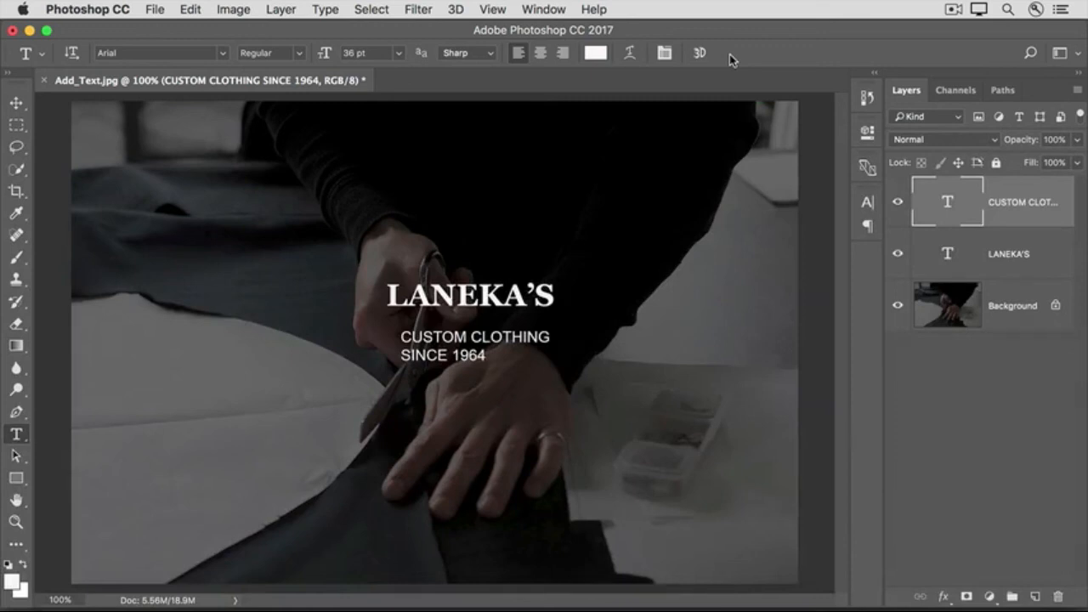
# Step: Center-align the two-line "CUSTOM CLOTHING SINCE 1964" text and move it underneath "LANEKA'S"
pyautogui.click(541, 53)
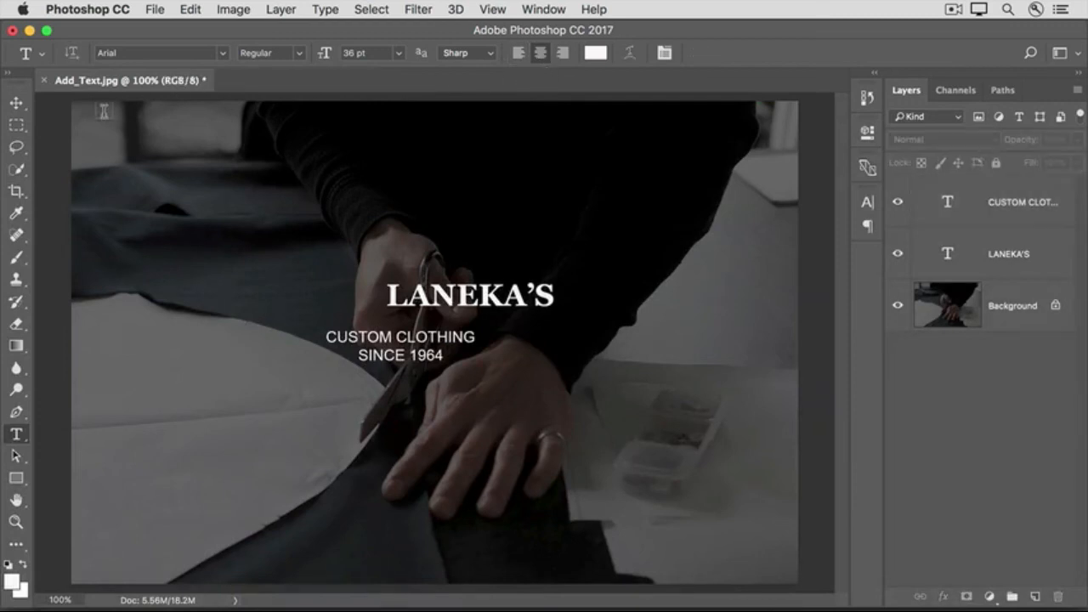
pyautogui.click(16, 102)
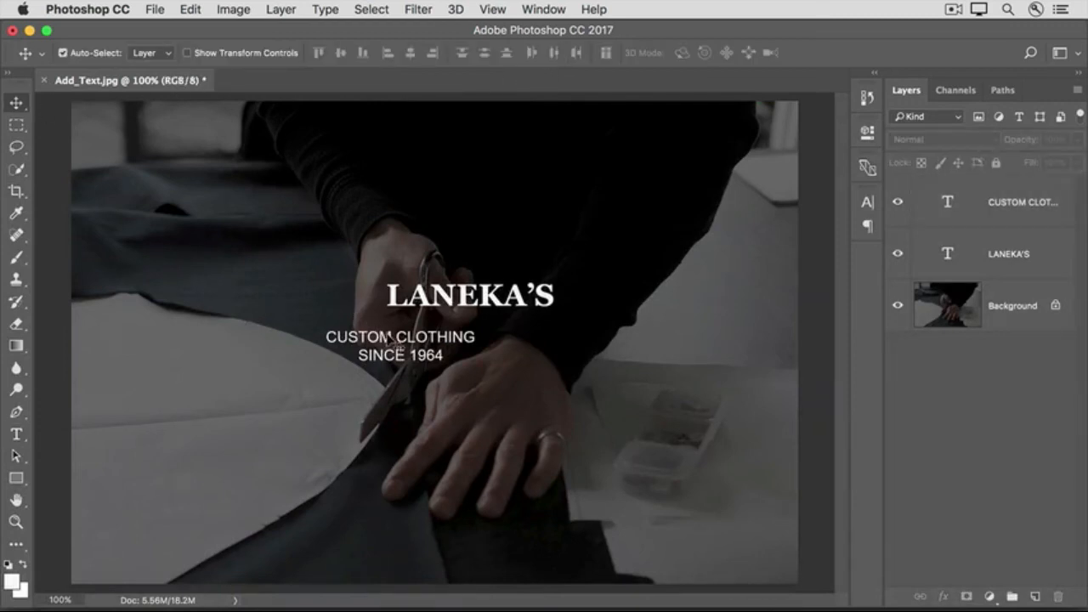
pyautogui.moveTo(396, 340); pyautogui.dragTo(429, 342)
pyautogui.moveTo(458, 341); pyautogui.dragTo(449, 341)
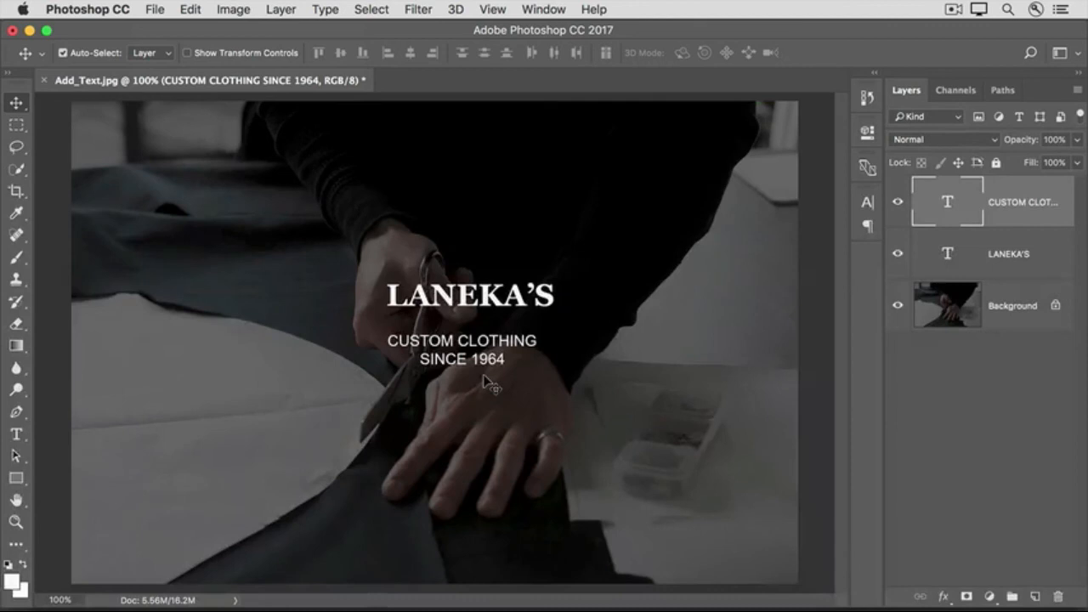
# Step: Open the Save As dialog for the edited Add_Text image
pyautogui.click(155, 12)
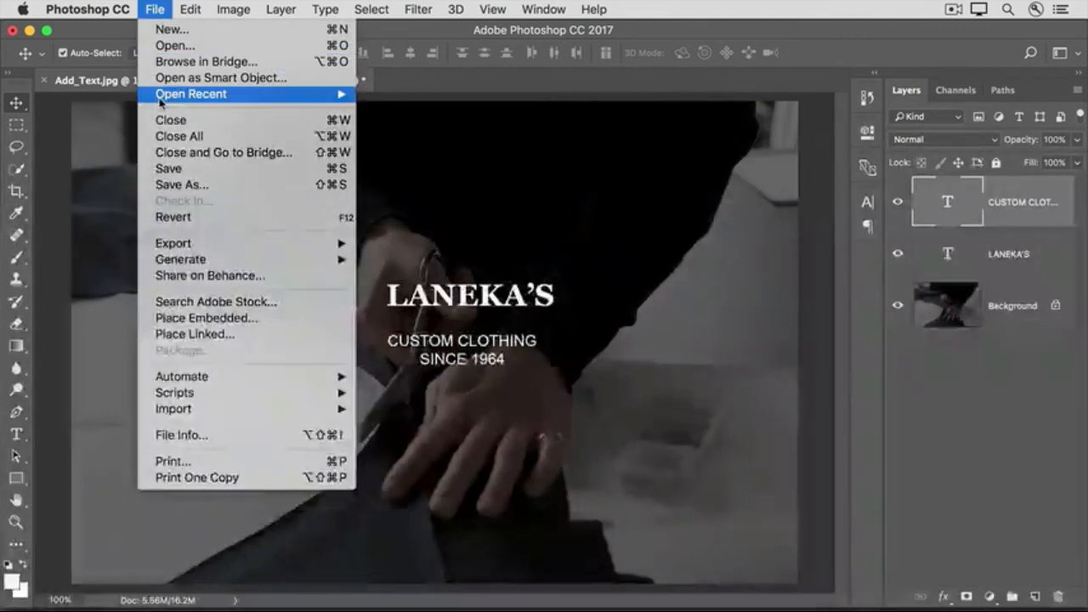
pyautogui.click(175, 185)
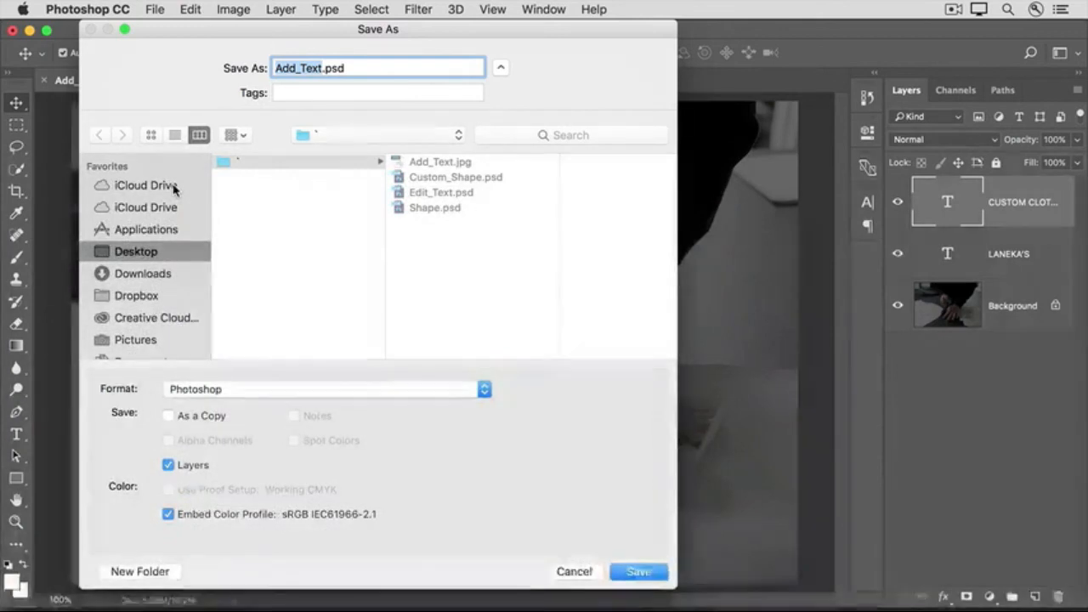